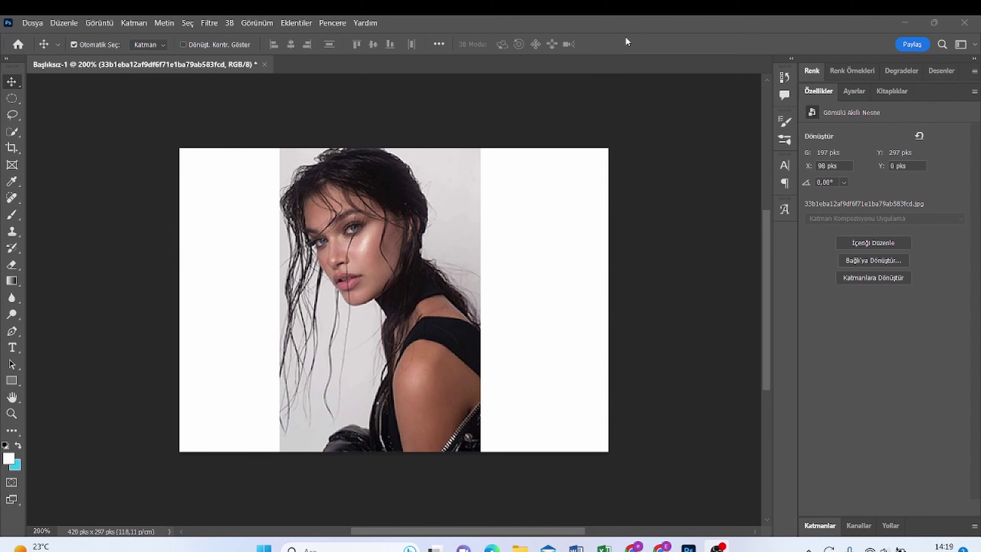
Step: Crop the canvas to the portrait photo at 197 × 297 px, trimming both white side margins
click(11, 148)
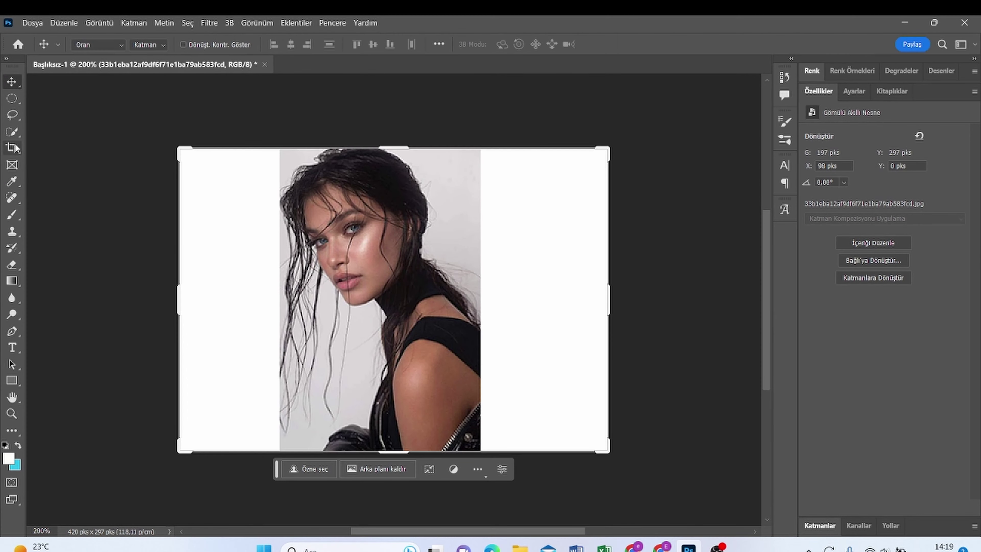
drag(183, 303, 230, 310)
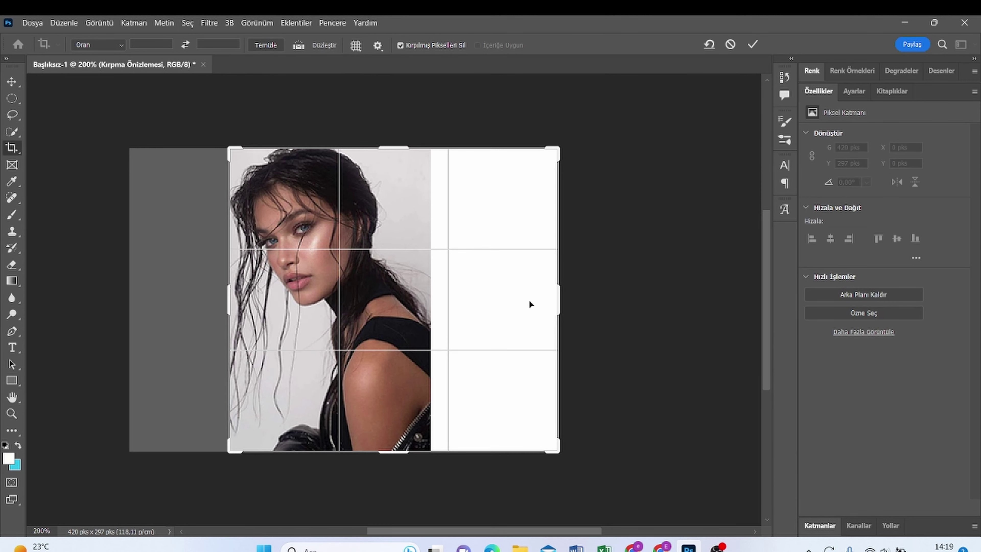
drag(559, 302, 497, 304)
click(752, 41)
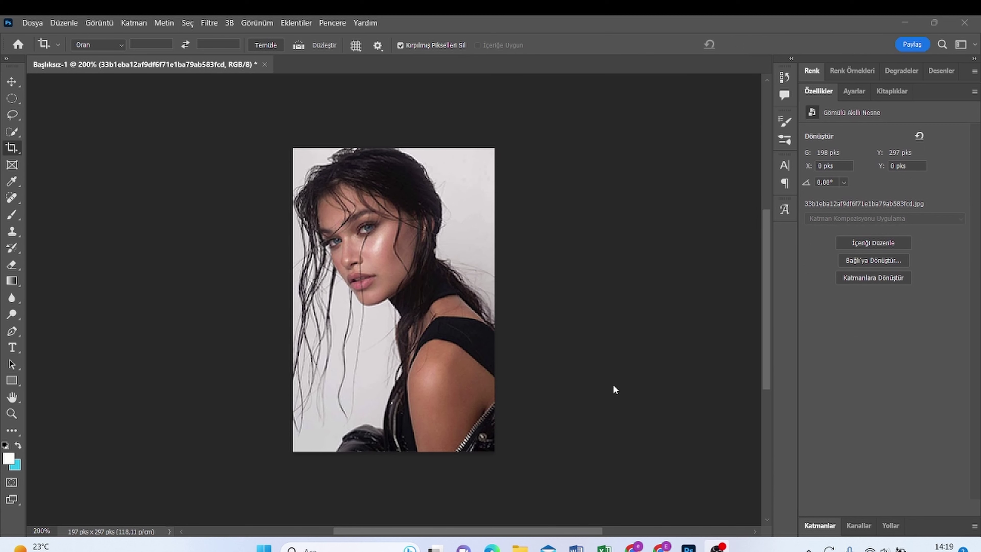
Step: Add an empty layer above the portrait, switch to the Brush tool, and hide the photo layer
click(819, 526)
click(941, 528)
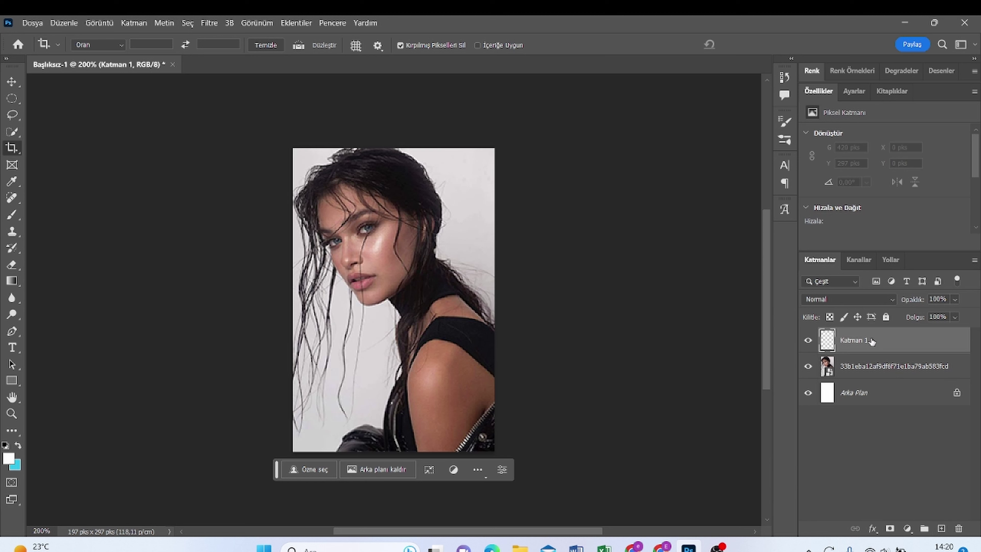
click(12, 215)
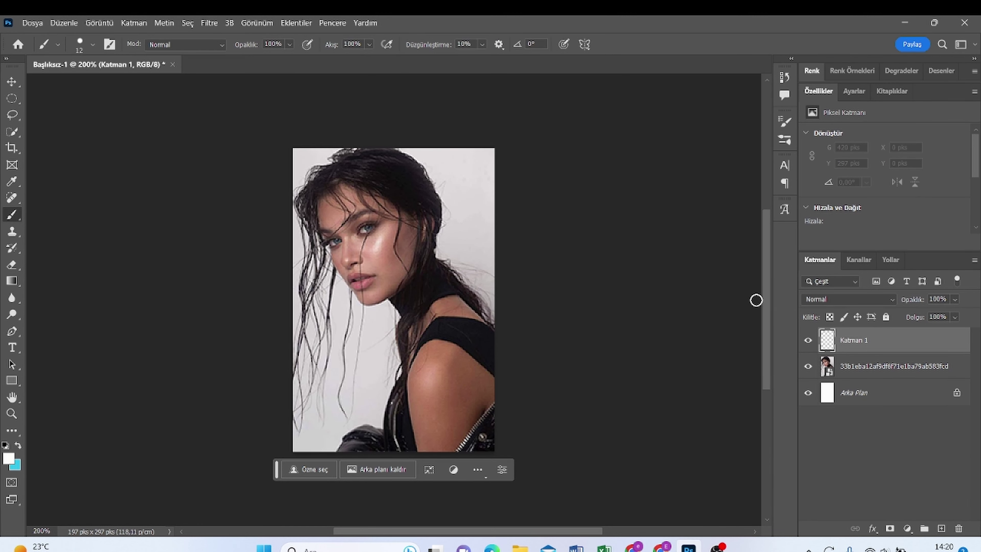
click(808, 366)
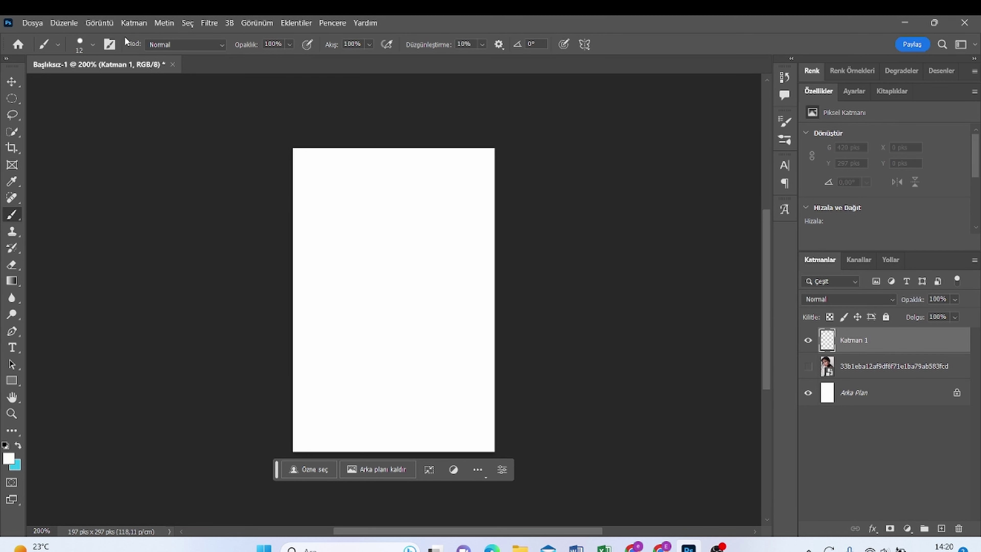
Step: Set the brush to Soft Round at 39 px with 0% hardness
click(94, 46)
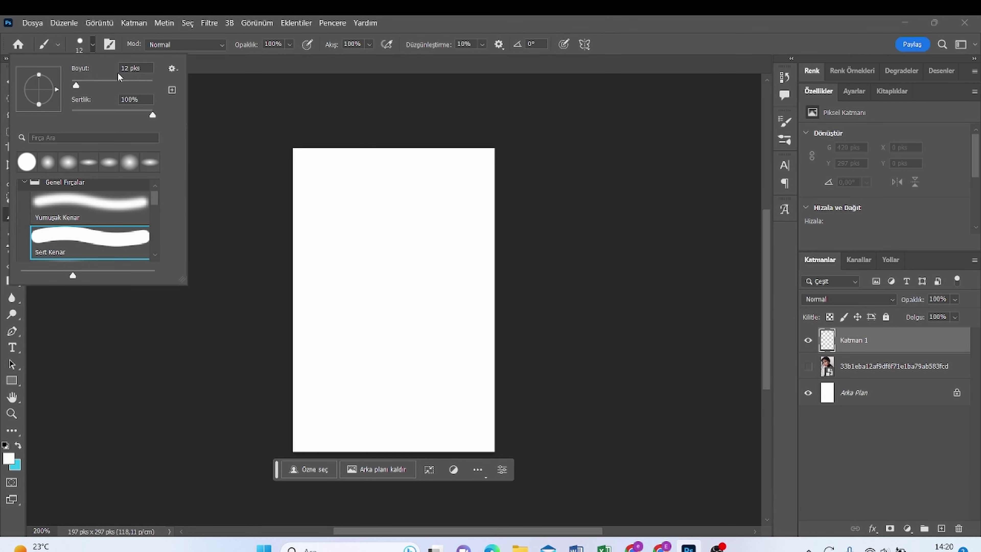
drag(74, 85, 87, 86)
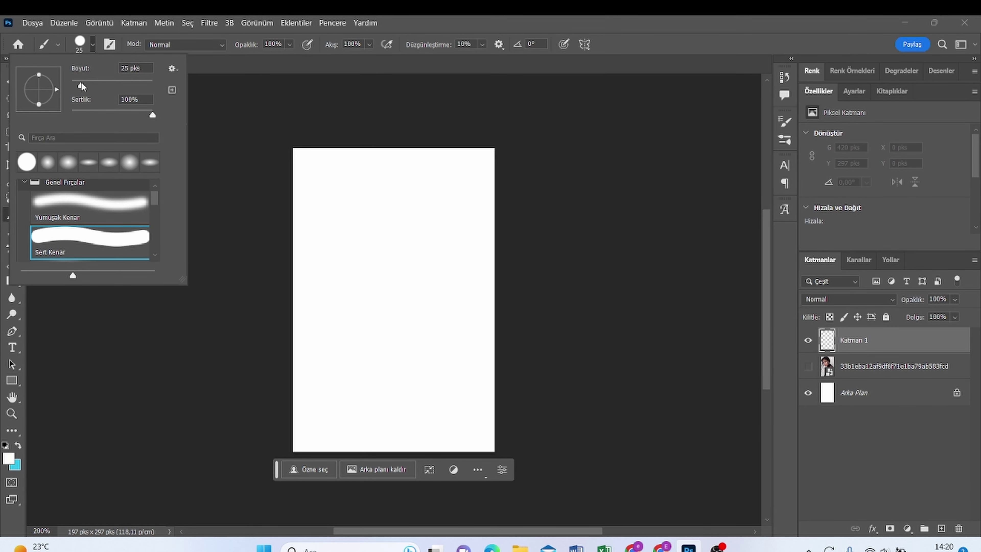
click(175, 68)
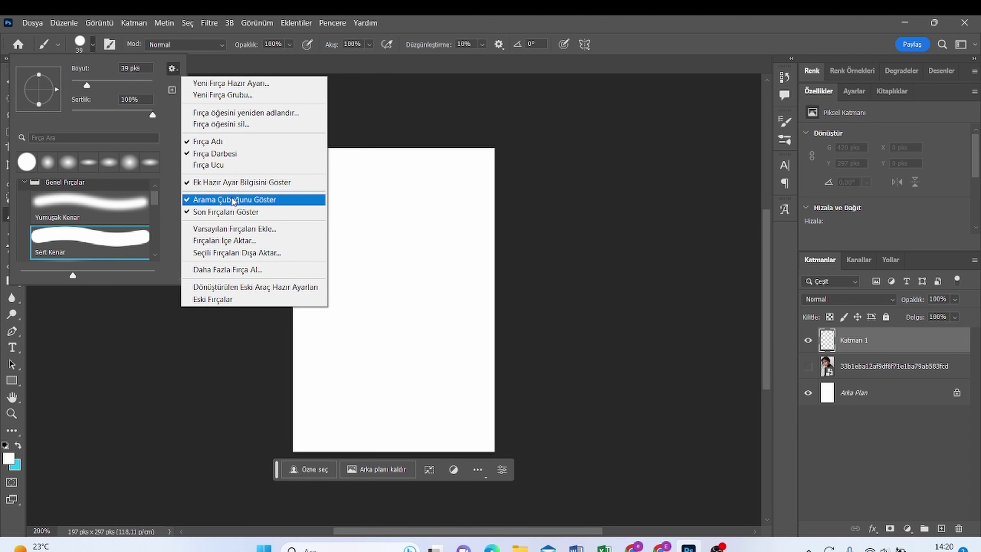
click(119, 195)
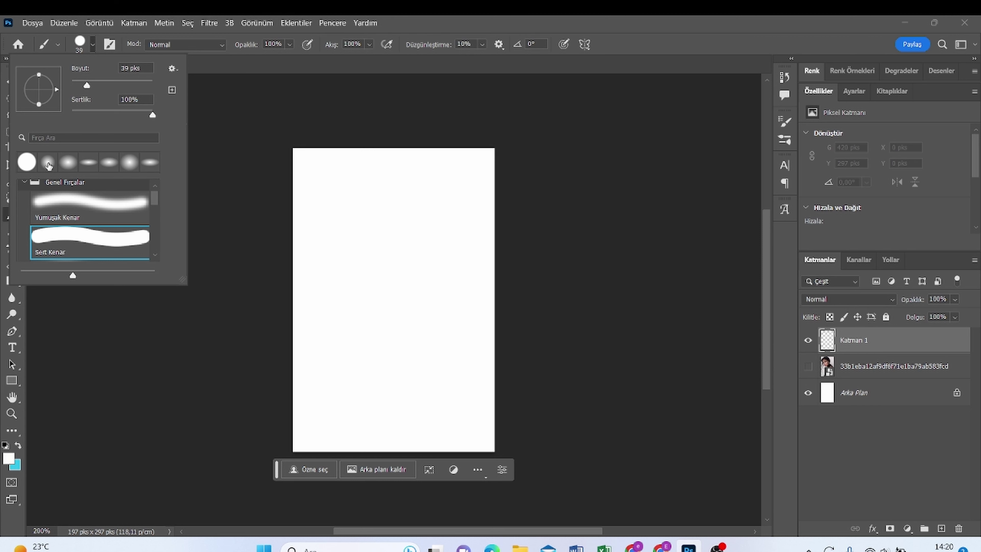
click(48, 164)
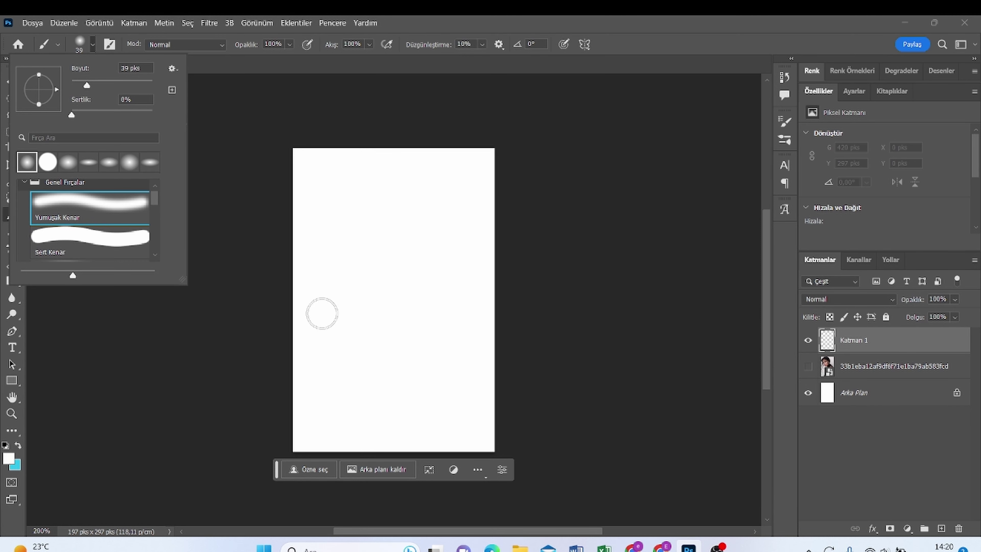
click(626, 453)
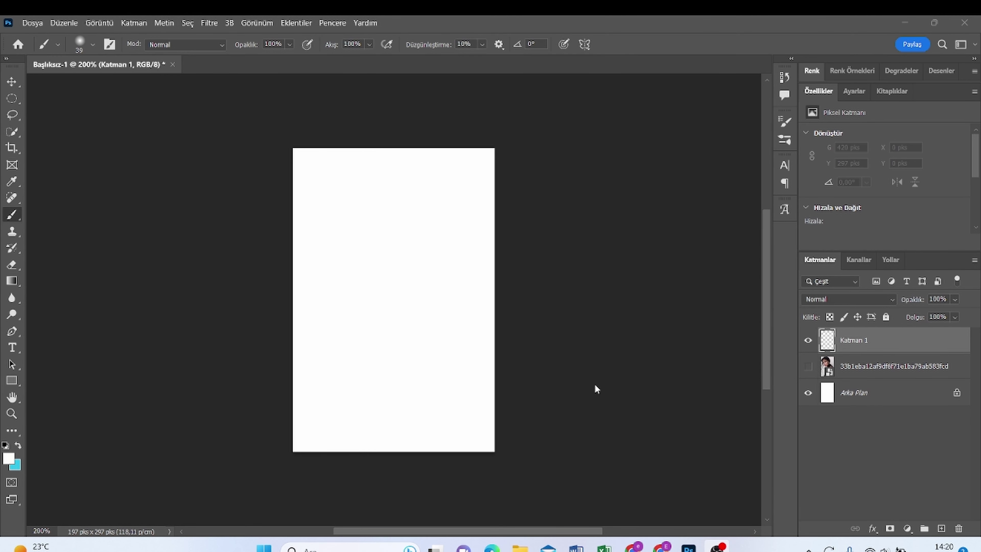
Step: Place the black-and-white wave image from the desktop and stretch it to fill the 197 × 297 px canvas
click(931, 23)
drag(23, 98, 437, 327)
click(827, 212)
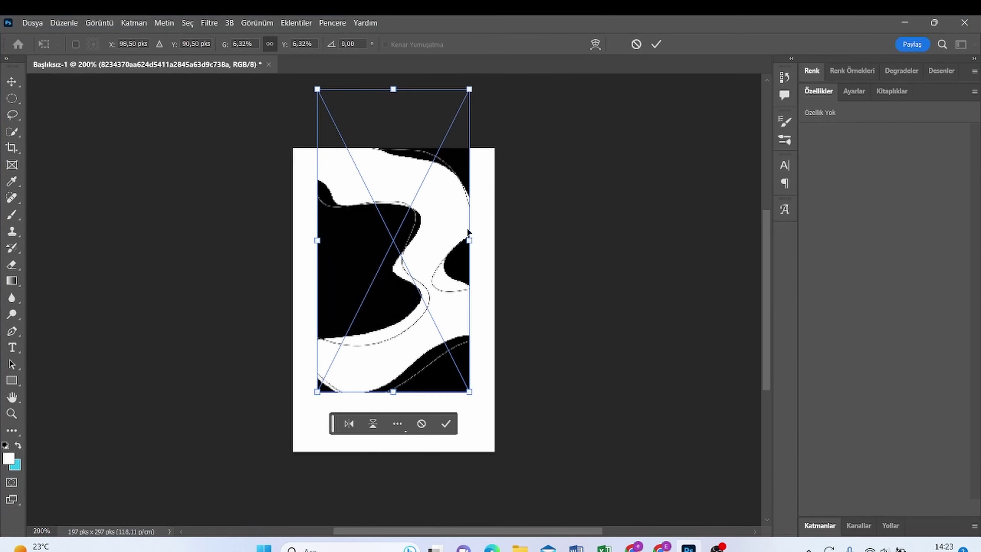
drag(414, 280, 418, 341)
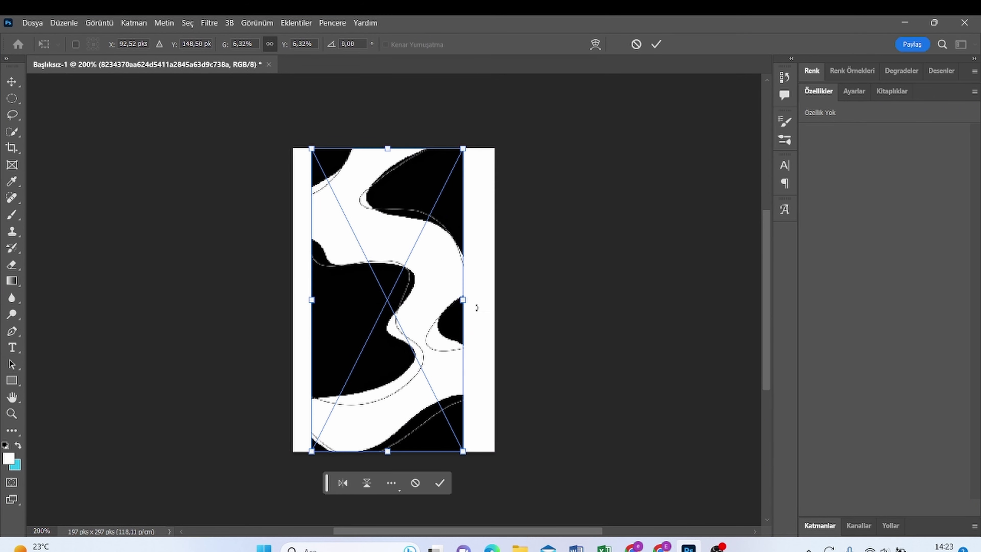
drag(462, 299, 494, 297)
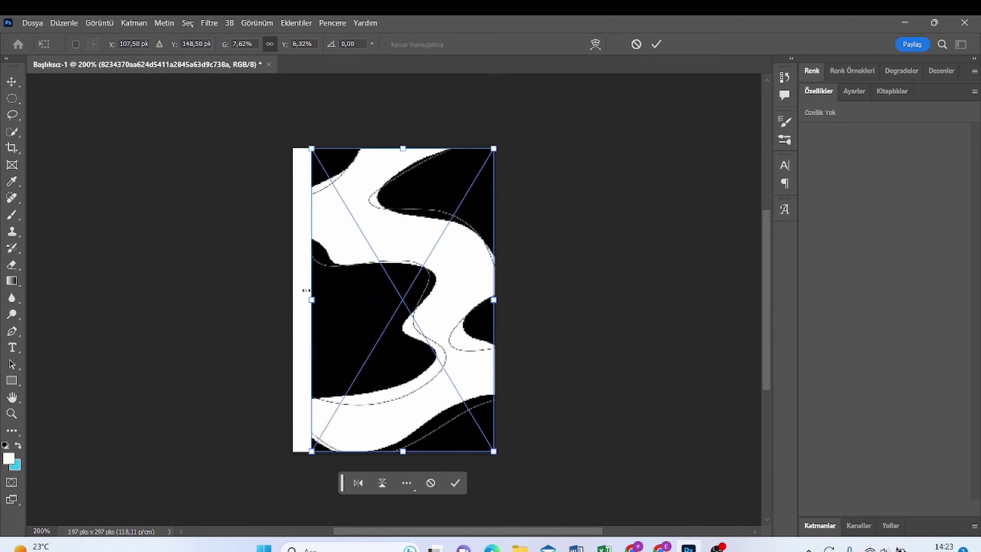
drag(312, 300, 292, 300)
right_click(343, 300)
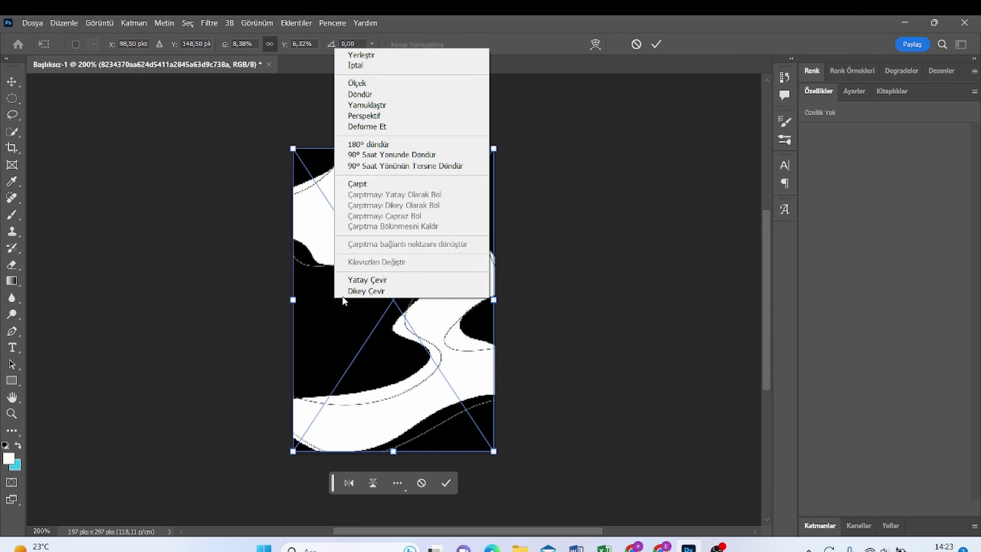
click(401, 55)
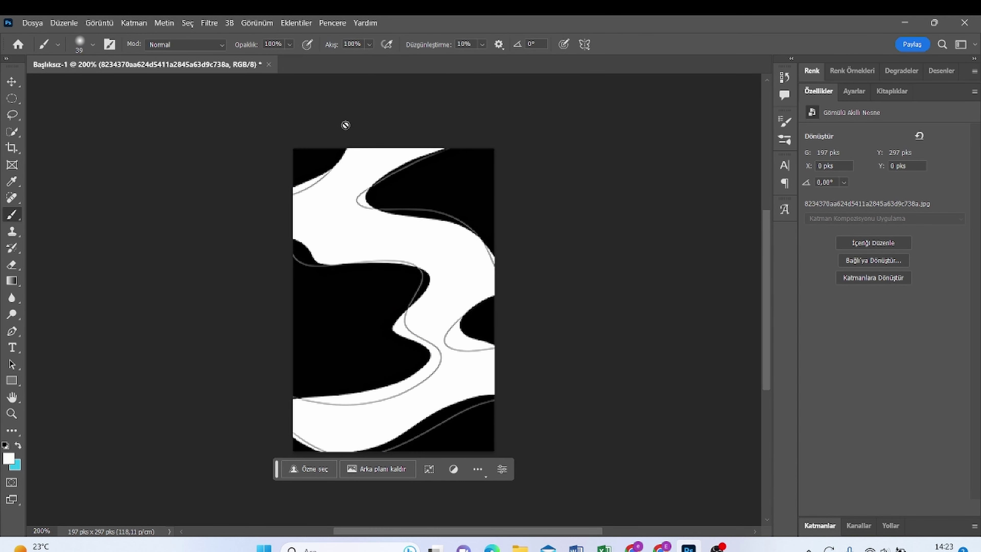
Step: Choose the Quick Selection tool and set its brush size to 4 px
click(18, 135)
right_click(19, 135)
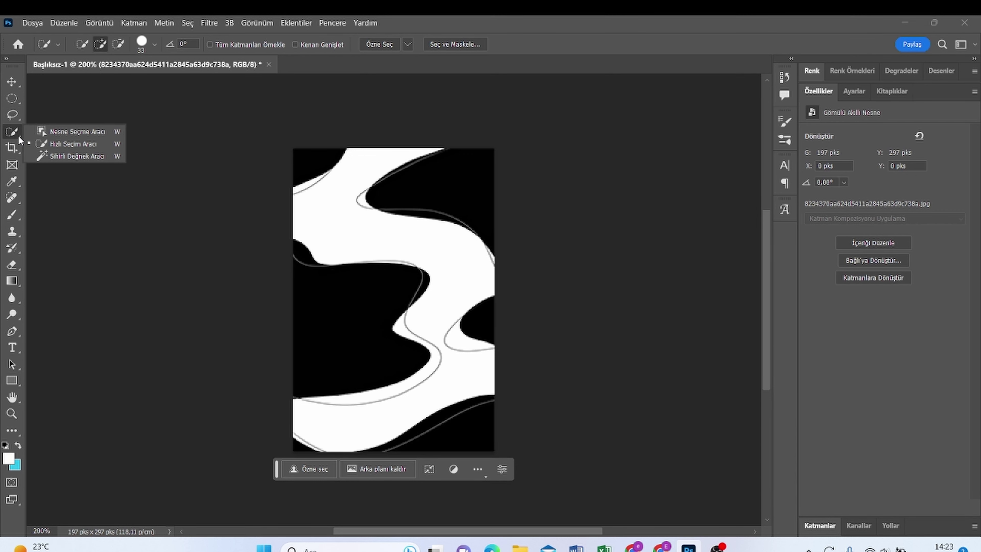
click(72, 143)
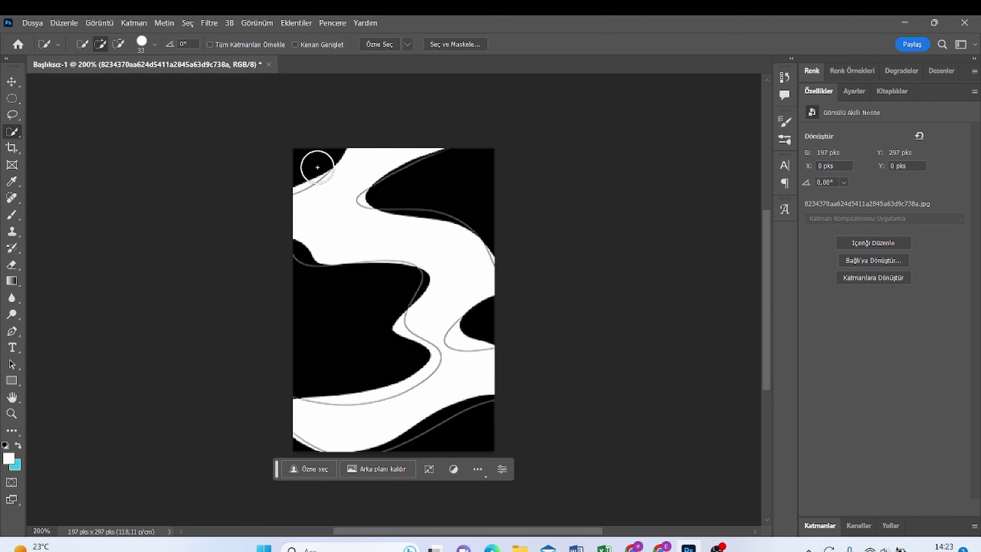
click(153, 44)
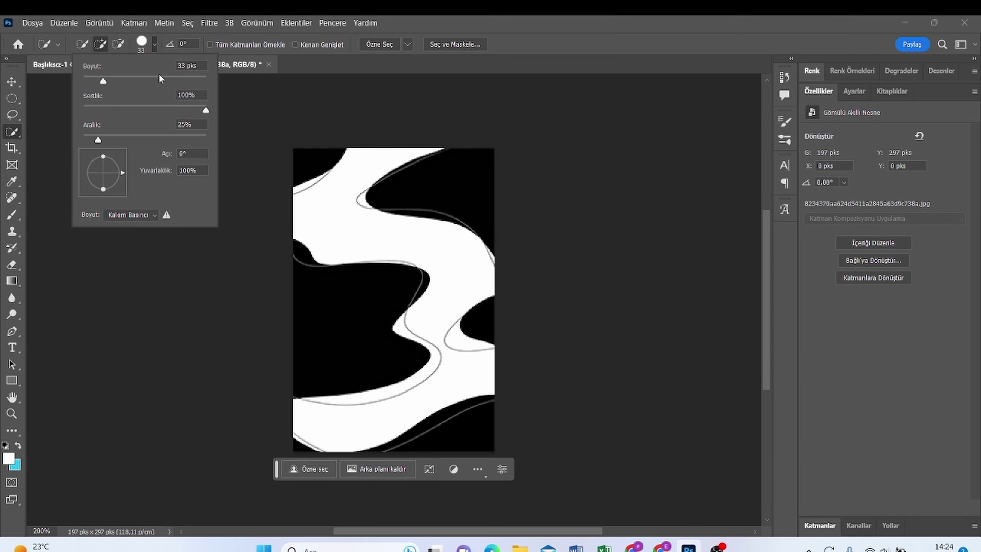
drag(90, 80, 85, 80)
click(338, 156)
Step: Select the wave image's black corner, band and blob regions and copy them to a new layer
drag(333, 153, 303, 182)
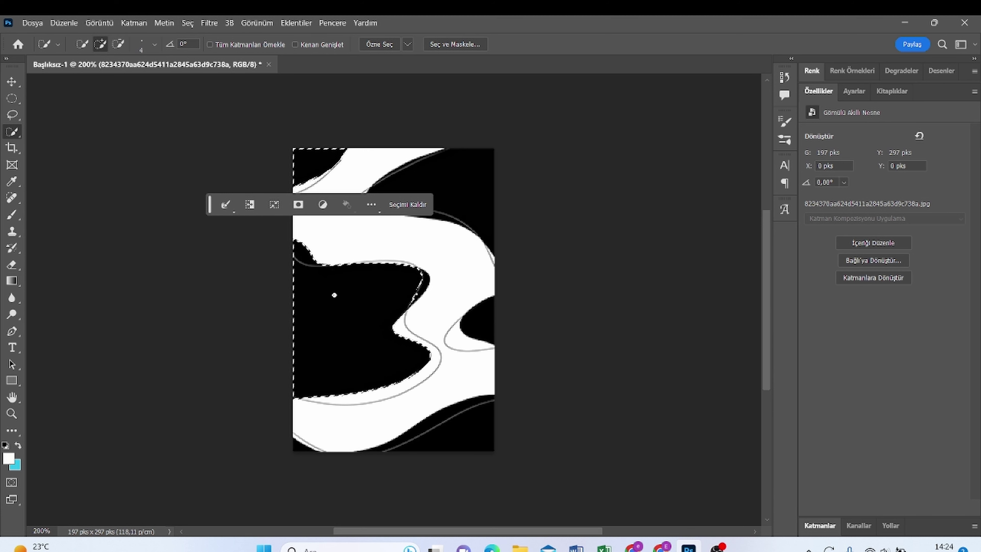
drag(304, 243, 353, 302)
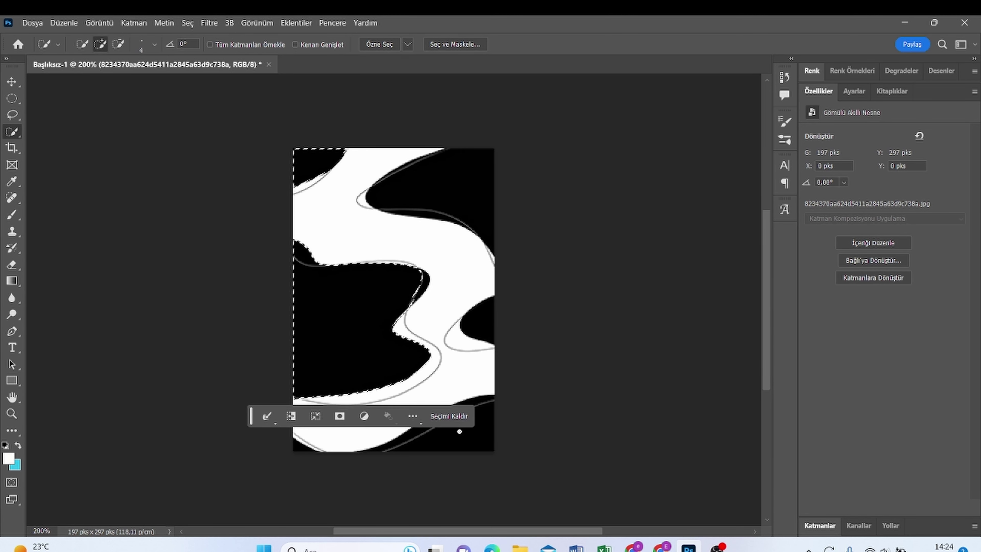
click(460, 430)
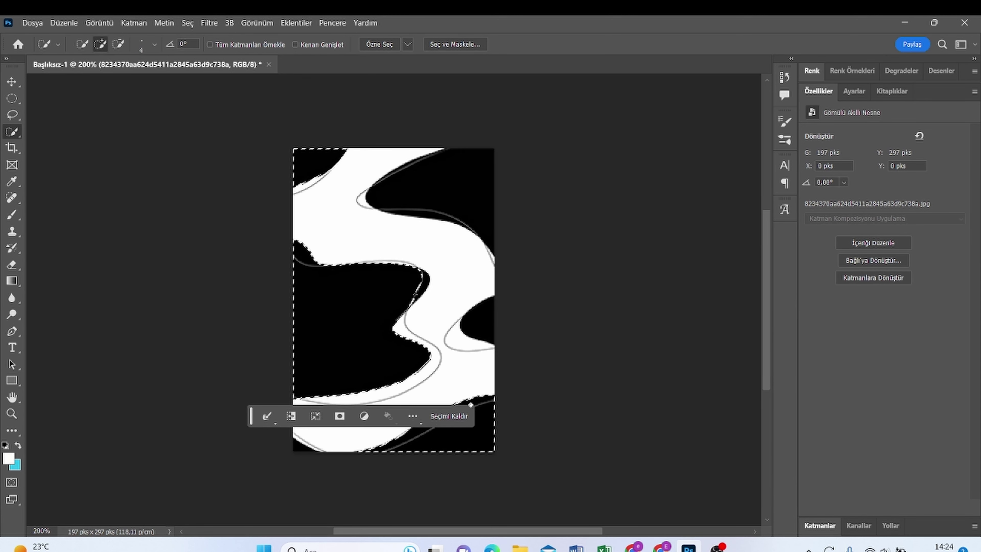
drag(460, 430, 371, 448)
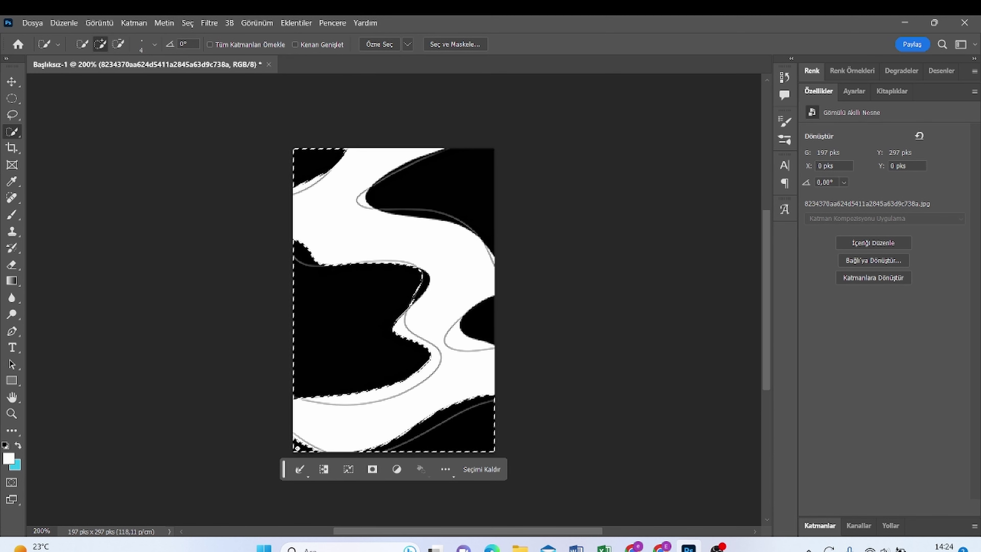
click(481, 327)
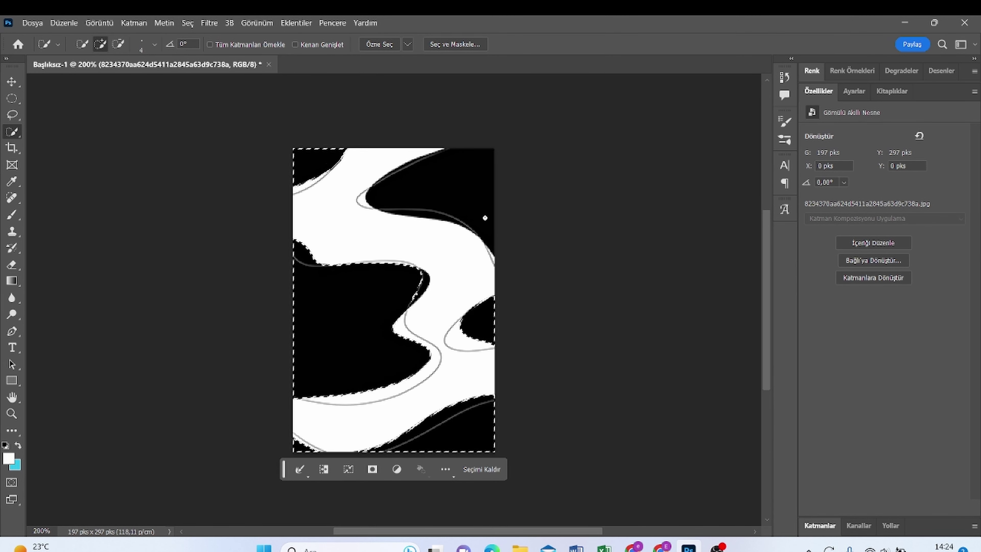
click(477, 209)
right_click(476, 207)
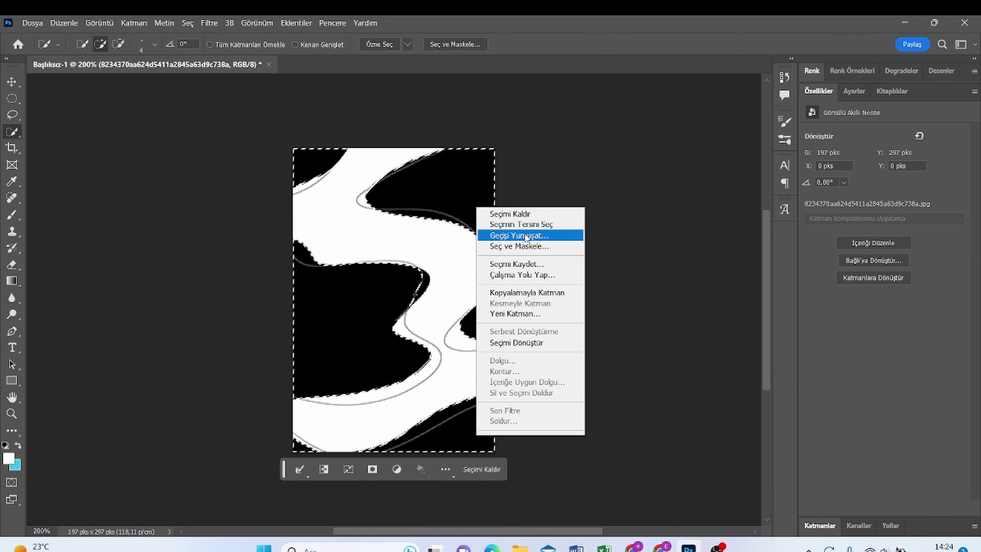
click(530, 293)
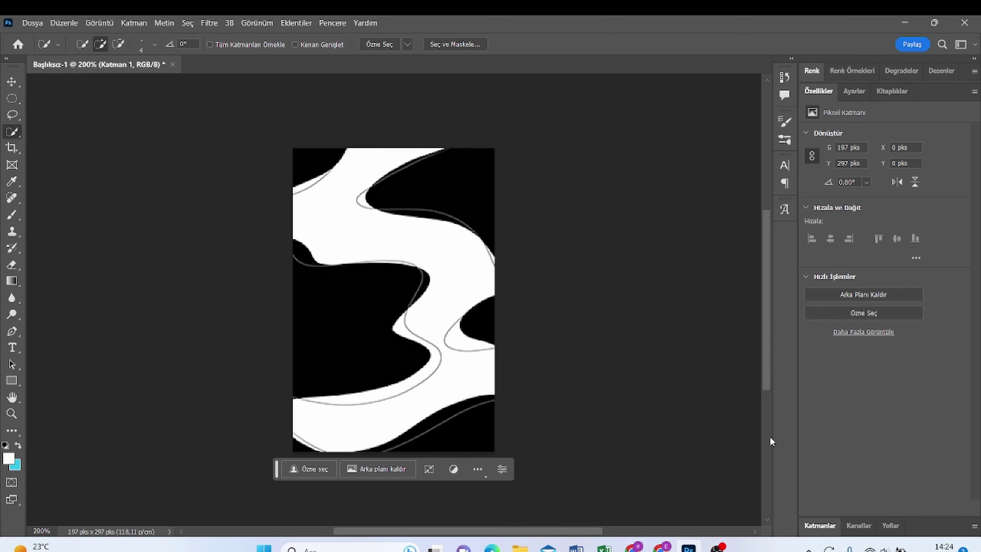
Step: Delete the extra wave-shape layer 8234370…, confirming Evet, and show portrait layer 33b1eba…
click(818, 525)
click(873, 366)
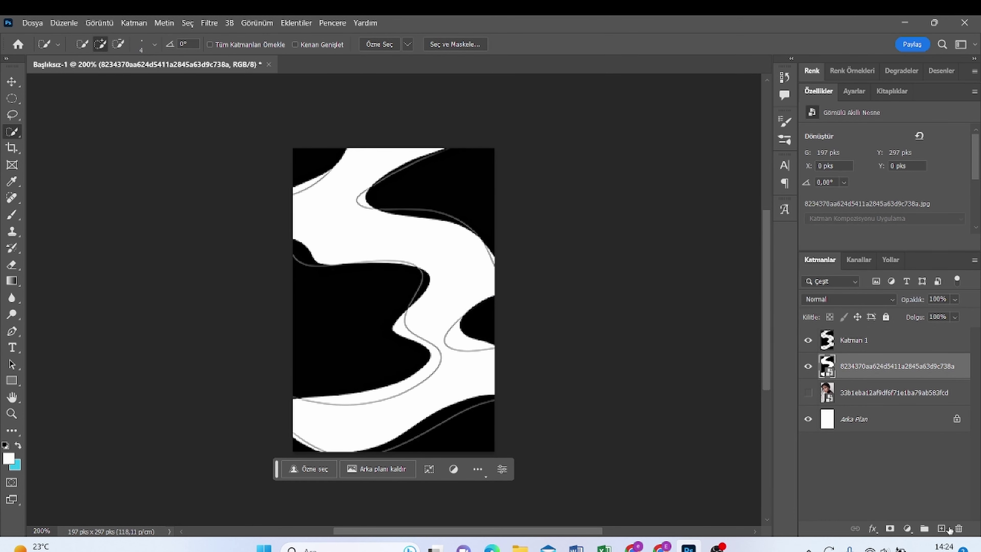
click(958, 528)
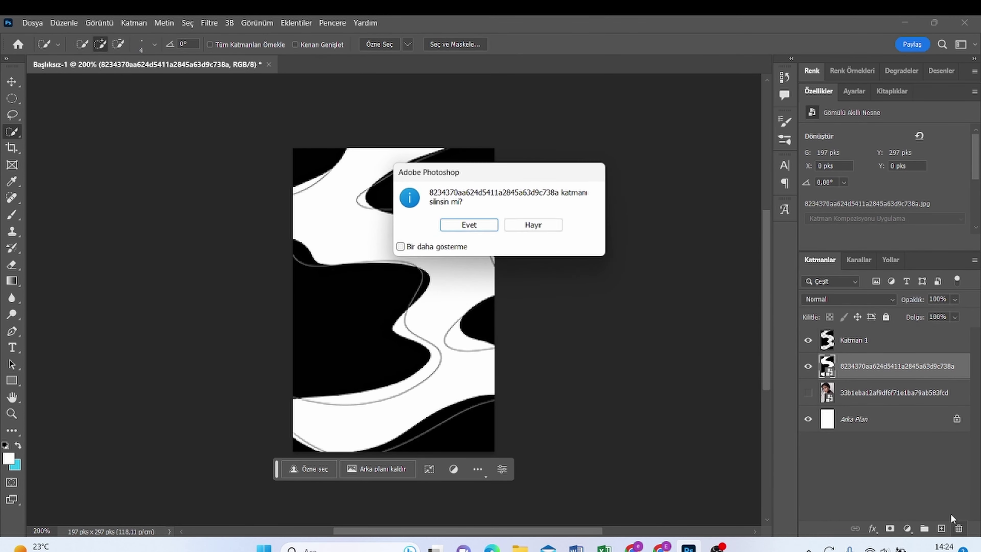
click(475, 222)
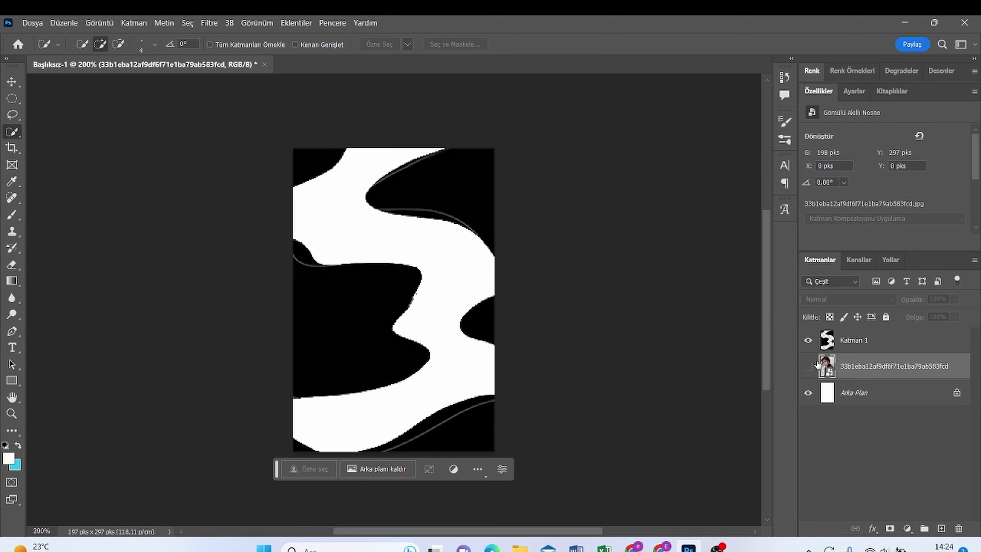
click(808, 365)
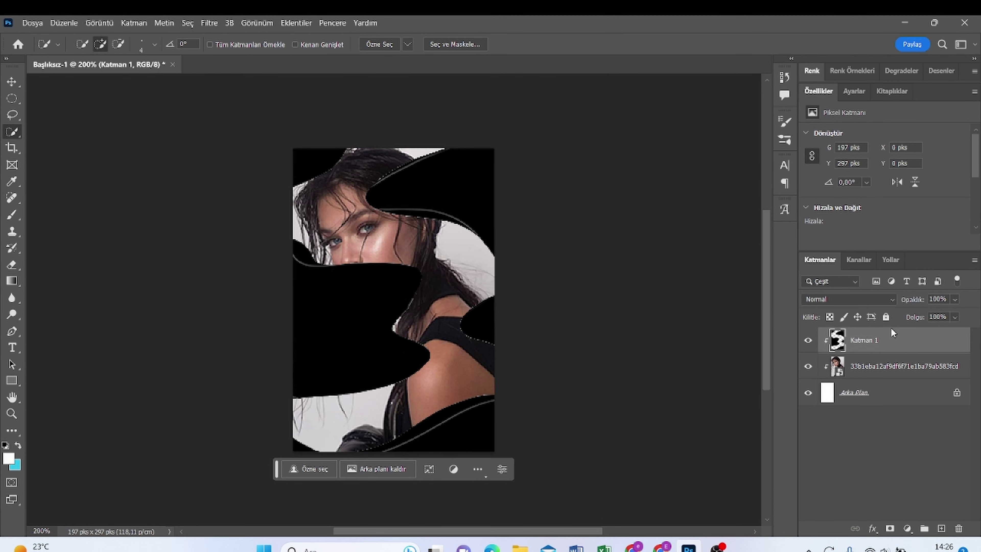
Step: Release Katman 1 from its clipping mask and set its blend mode to Ton
right_click(892, 339)
click(800, 284)
click(717, 546)
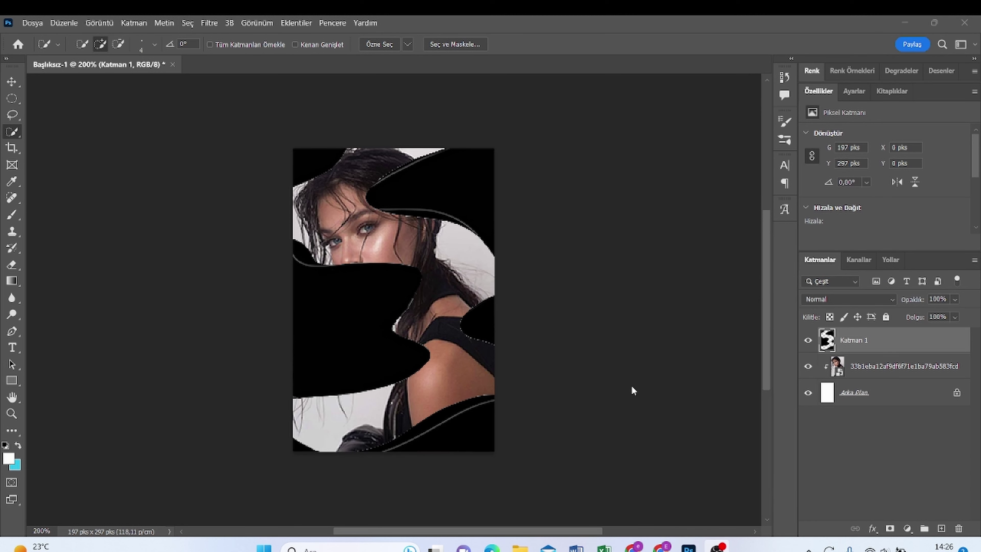
click(619, 33)
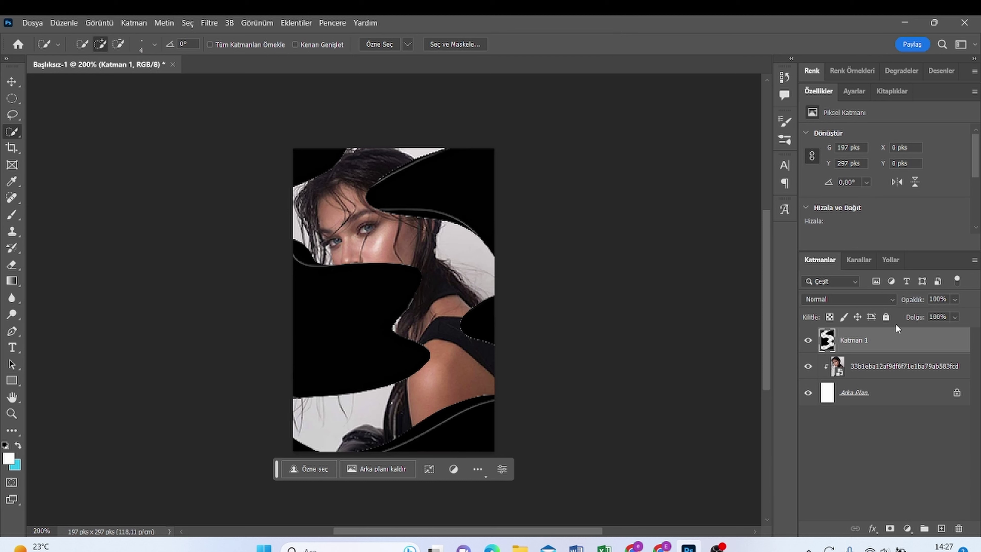
click(890, 301)
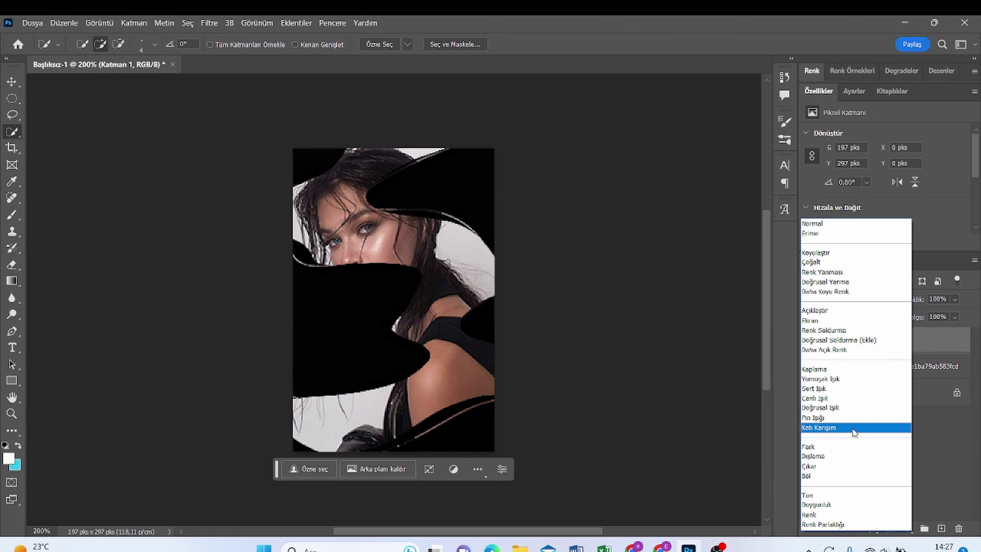
click(818, 495)
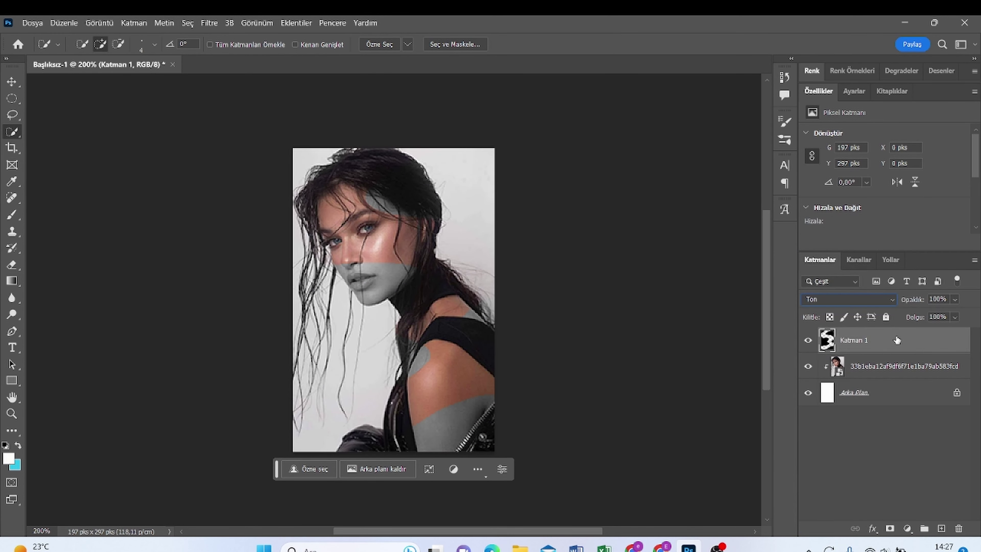
click(892, 367)
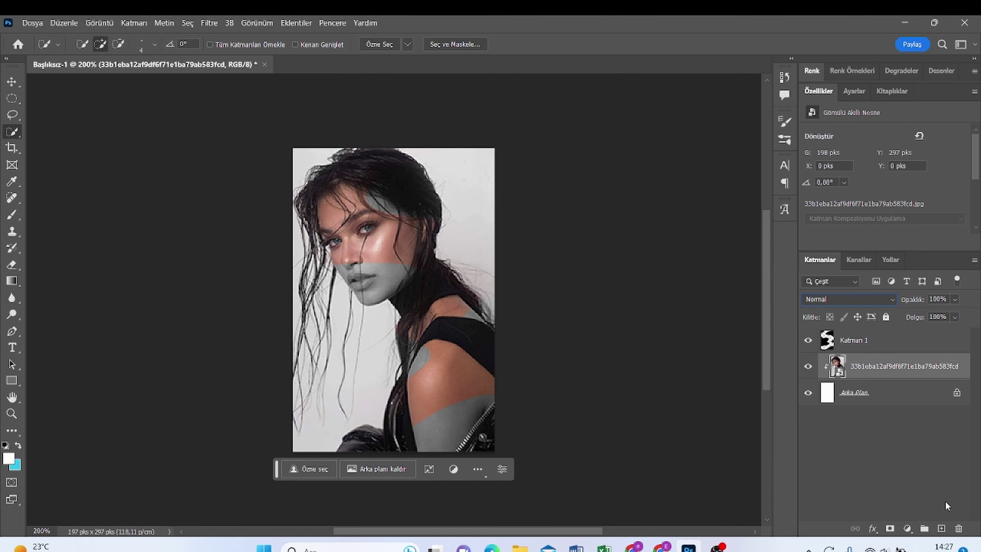
Step: Add a Siyah Beyaz adjustment layer with Reds 4, Yellows 96 and Greens 13
click(907, 528)
click(922, 430)
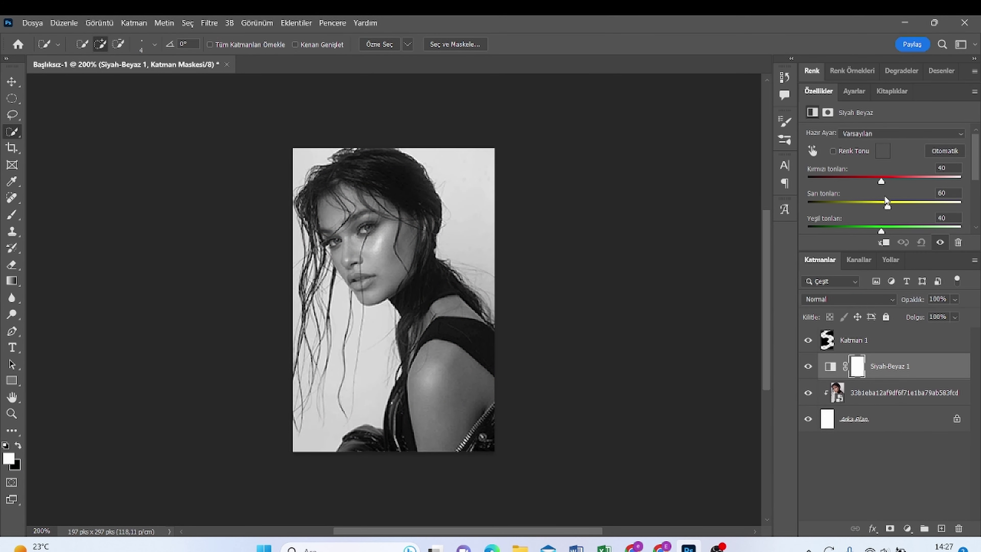
drag(880, 182, 871, 183)
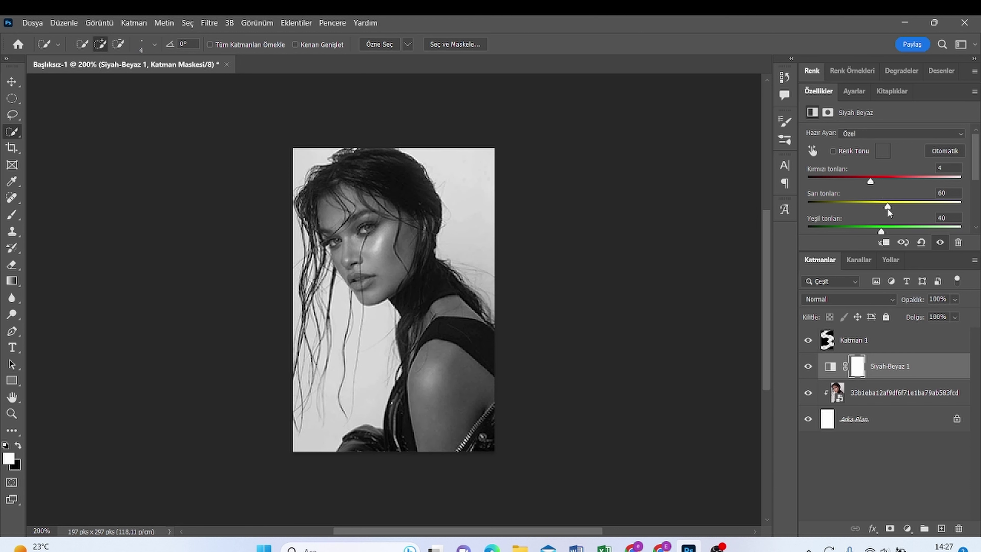
mouse_move(888, 208)
mouse_down()
mouse_move(898, 212)
mouse_move(892, 231)
mouse_move(874, 233)
mouse_up()
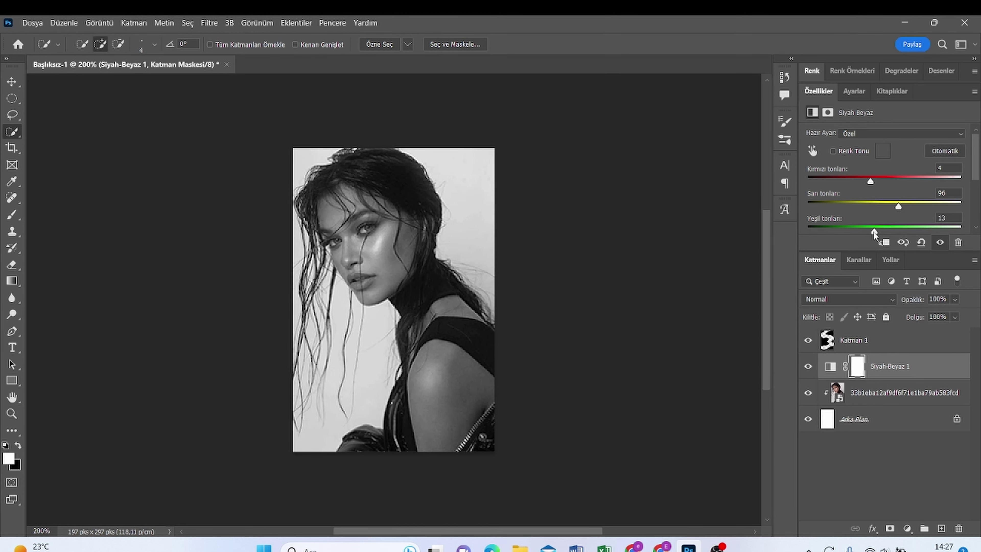
click(871, 341)
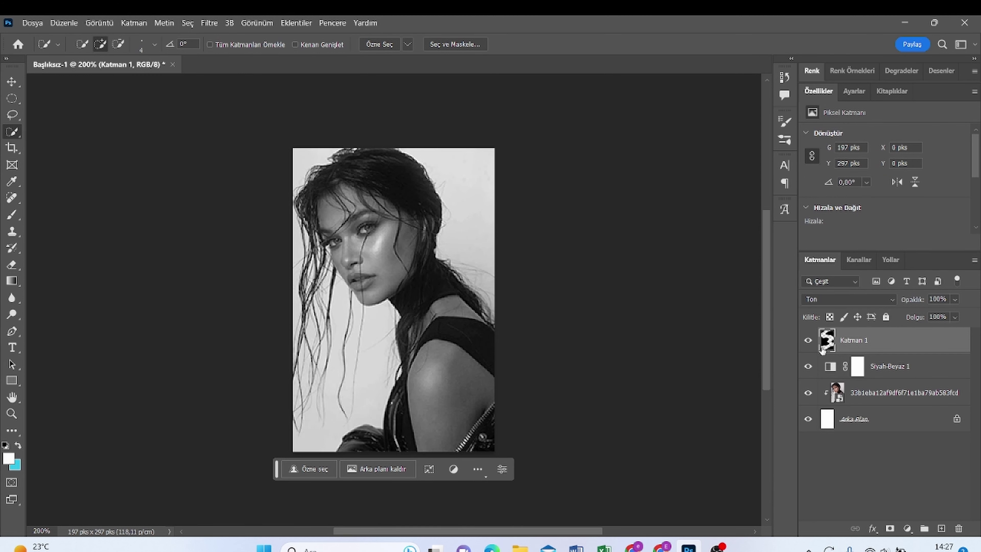
Step: Move Siyah-Beyaz 1 below the portrait layer and set the portrait's Opaklık to 99%
drag(877, 365, 865, 408)
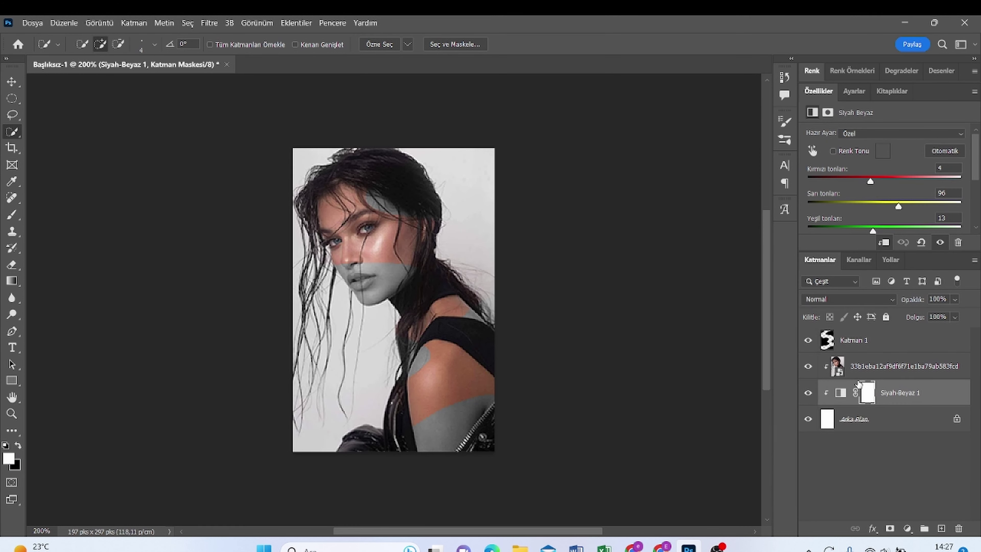
click(853, 367)
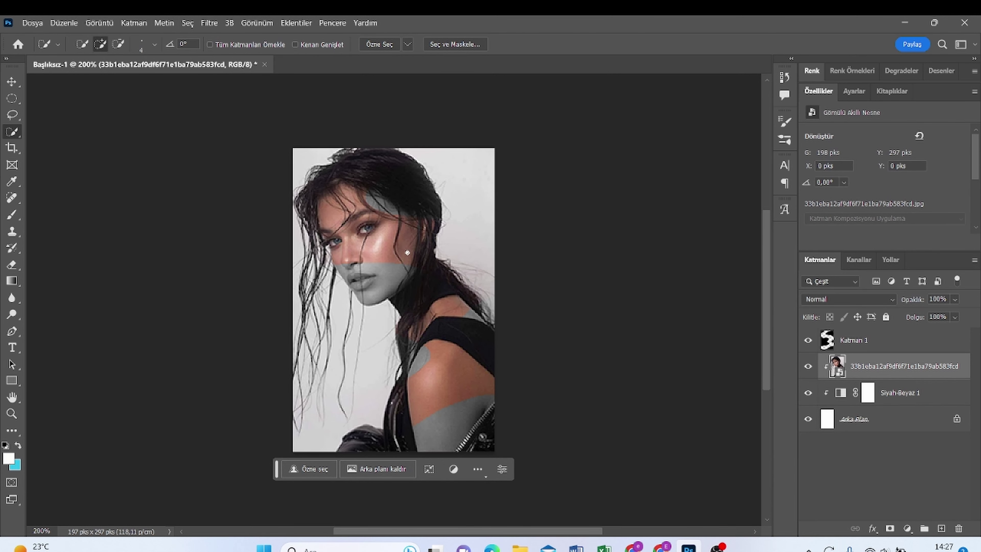
click(954, 299)
drag(971, 313, 959, 313)
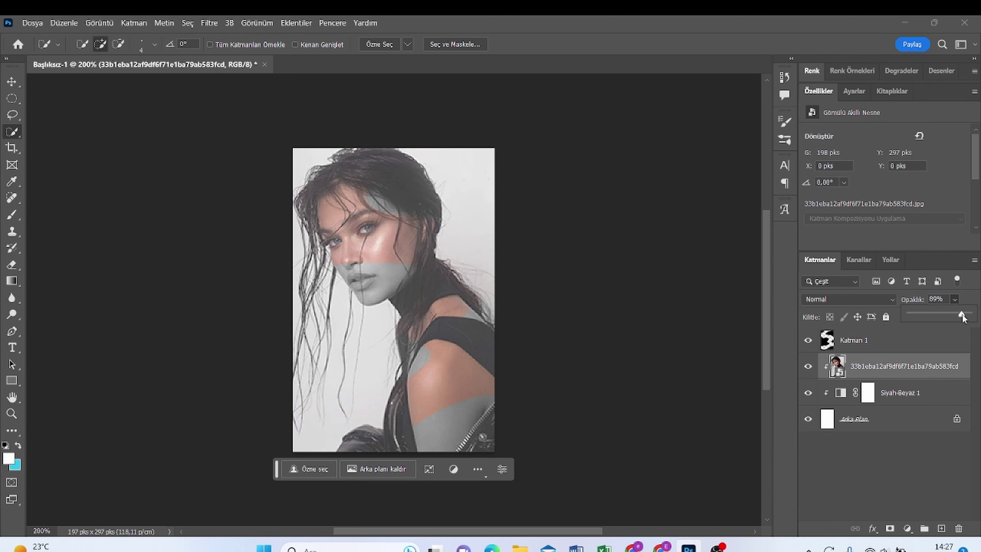
drag(956, 315, 969, 316)
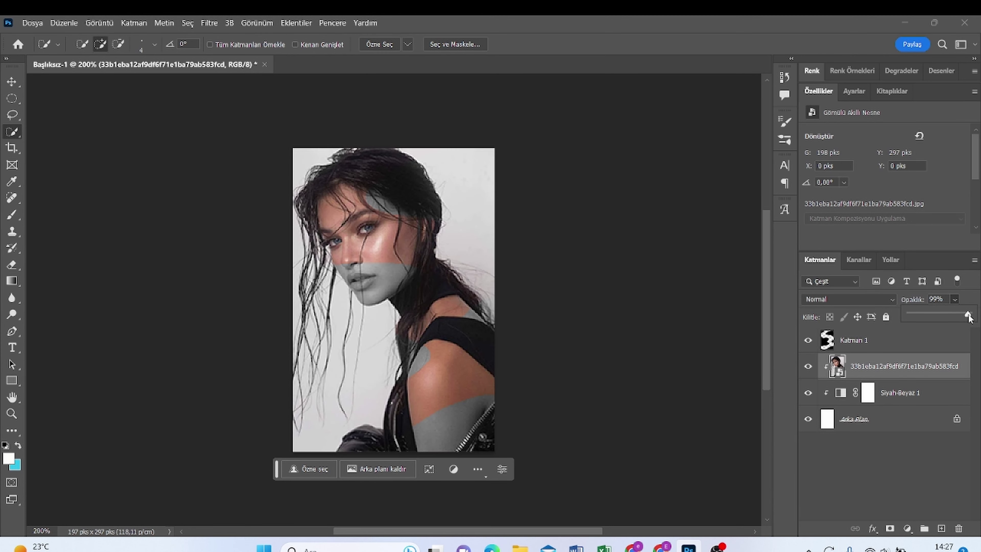
click(934, 476)
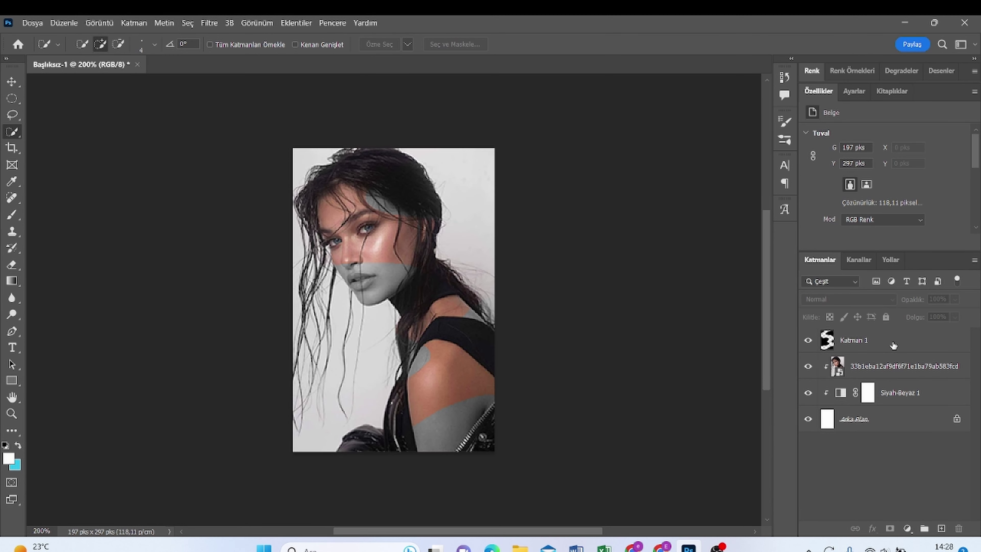
click(887, 363)
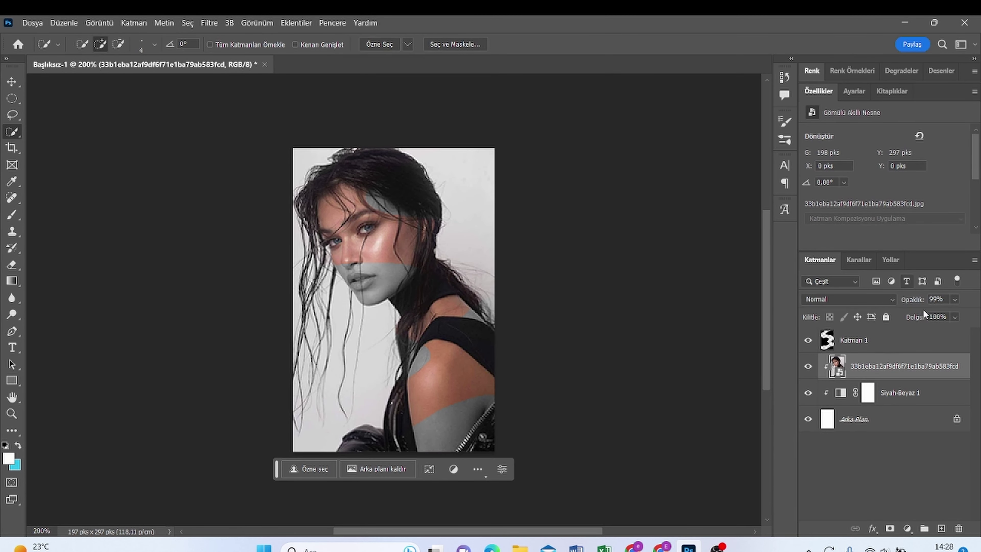
click(907, 529)
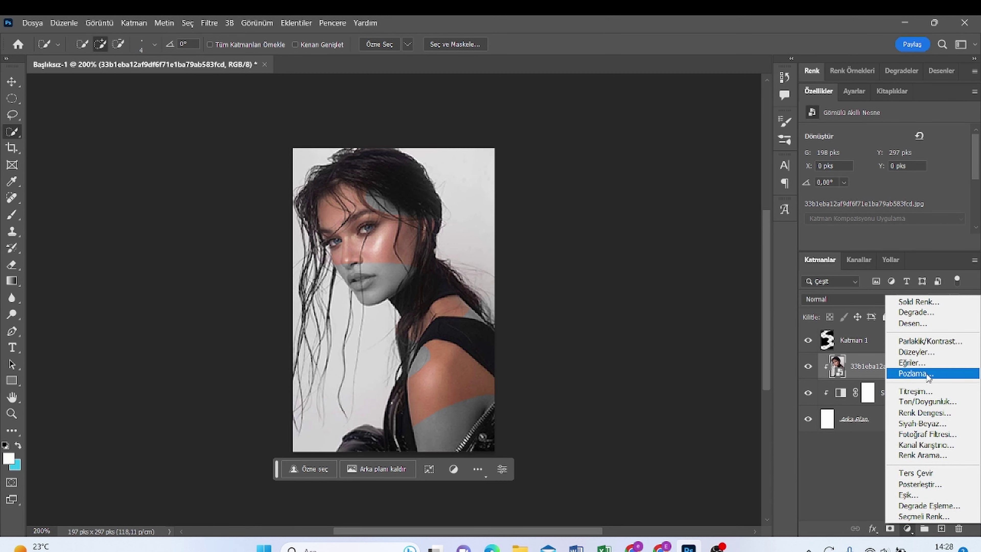
Step: Discard a trial Ton/Doygunluk layer and add a Posterleştir adjustment with Düzeyler 34
click(926, 401)
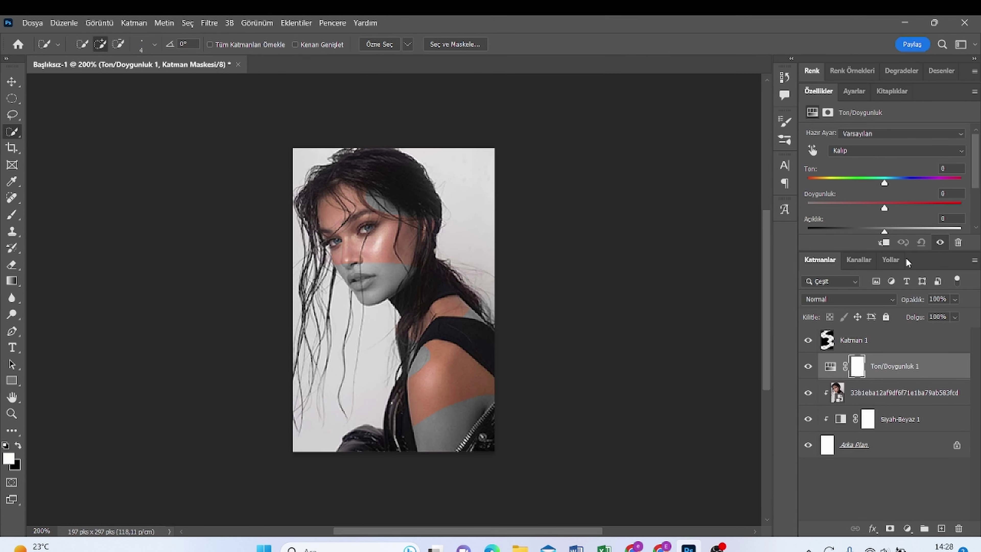
key(Delete)
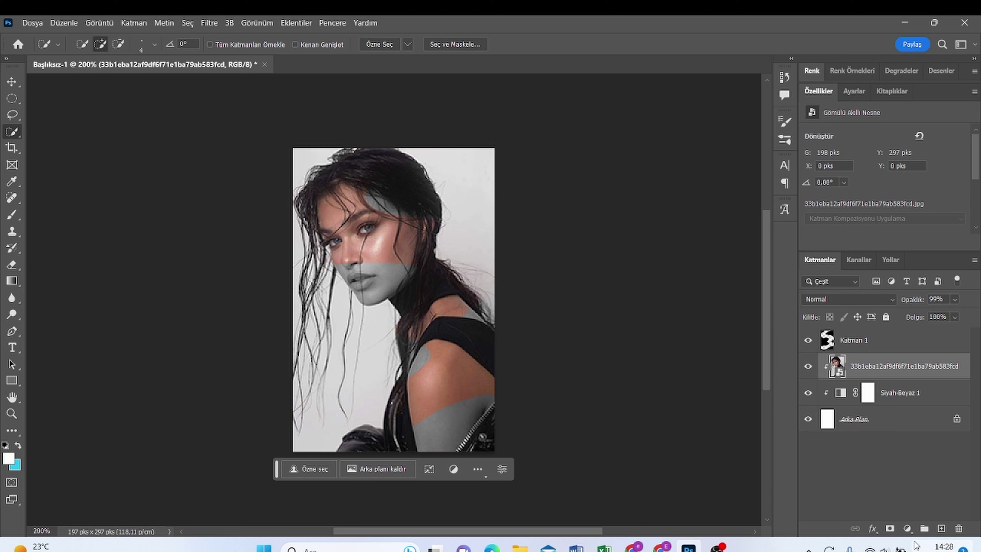
click(906, 528)
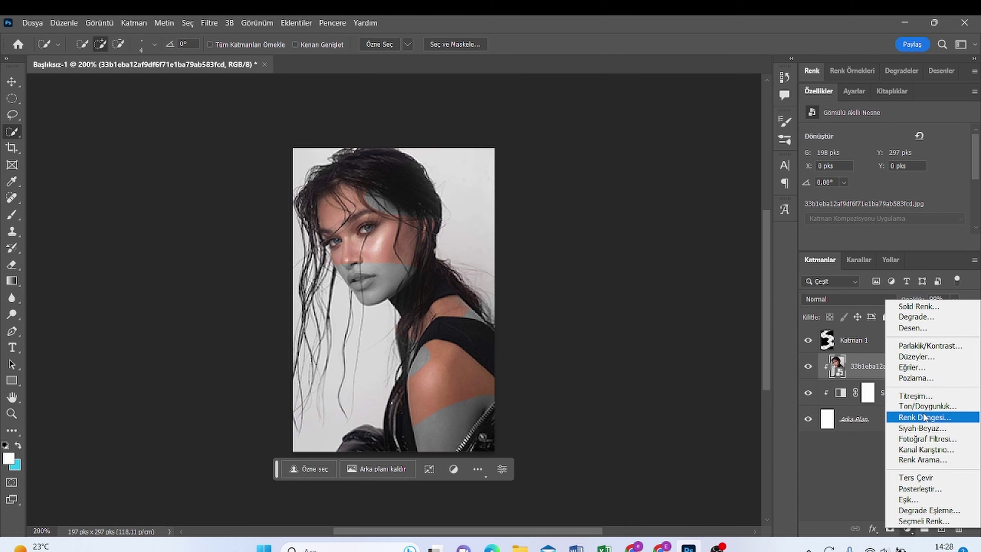
click(918, 489)
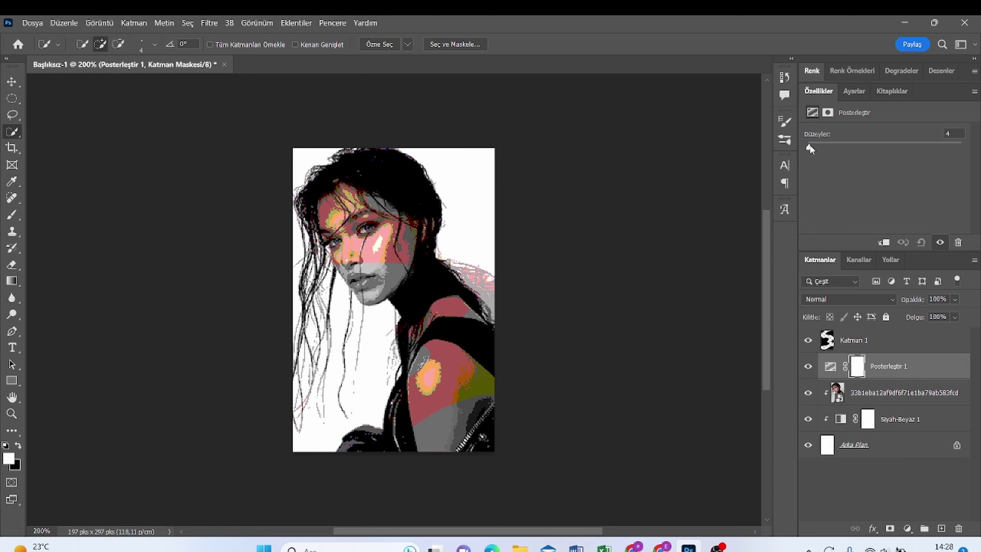
drag(809, 145, 830, 152)
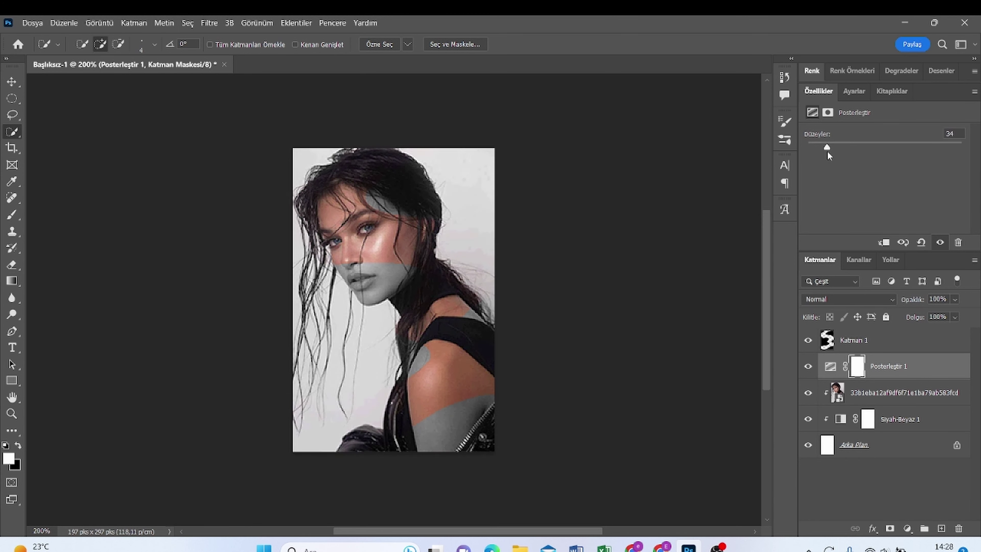
click(891, 392)
click(907, 528)
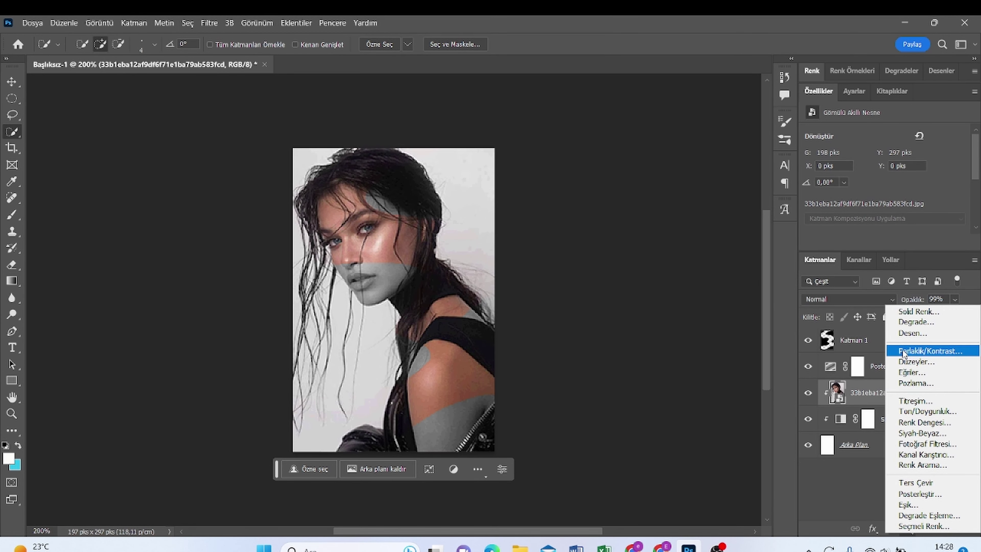
Step: Try Exposure, Photo Filter and Channel Mixer adjustment layers, undoing the Photo Filter and Channel Mixer trials
click(911, 383)
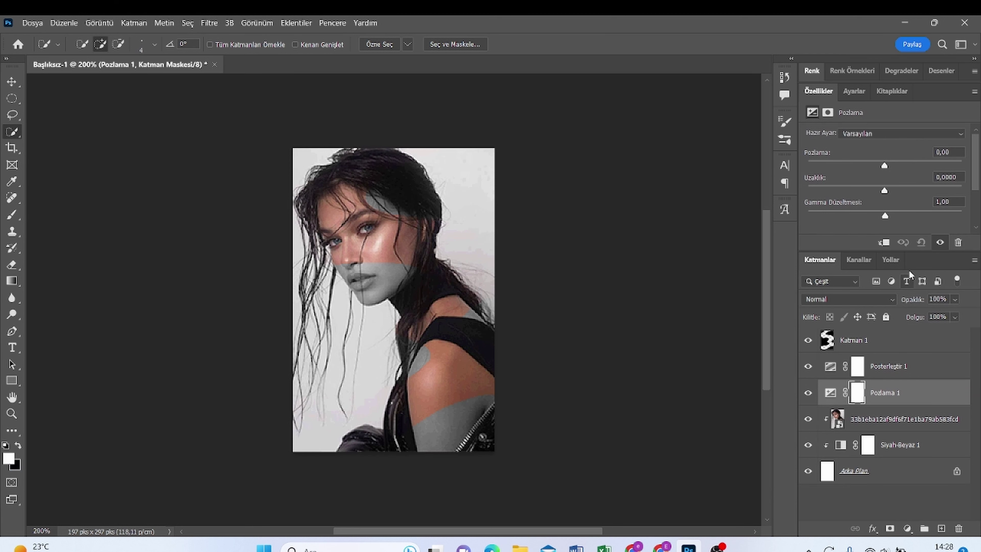
click(902, 365)
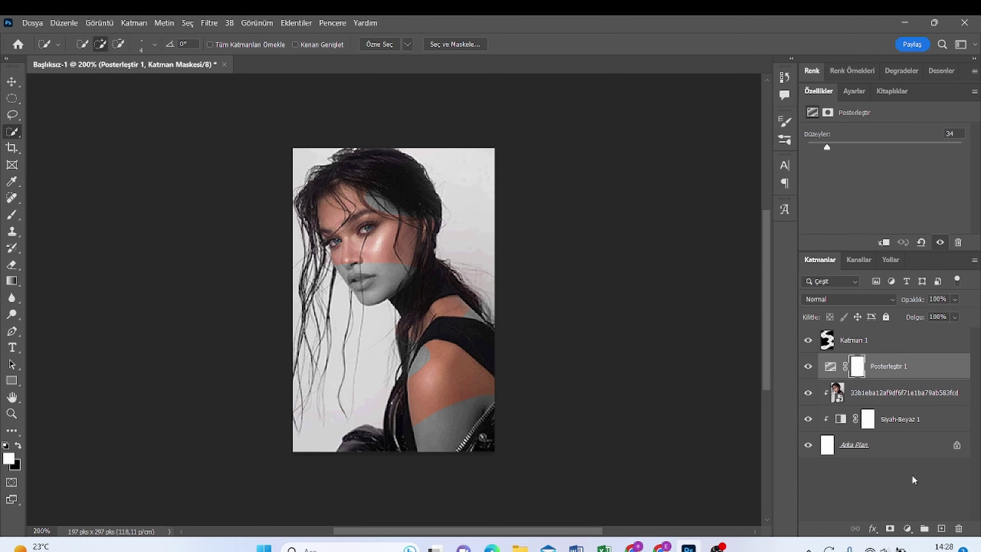
click(907, 528)
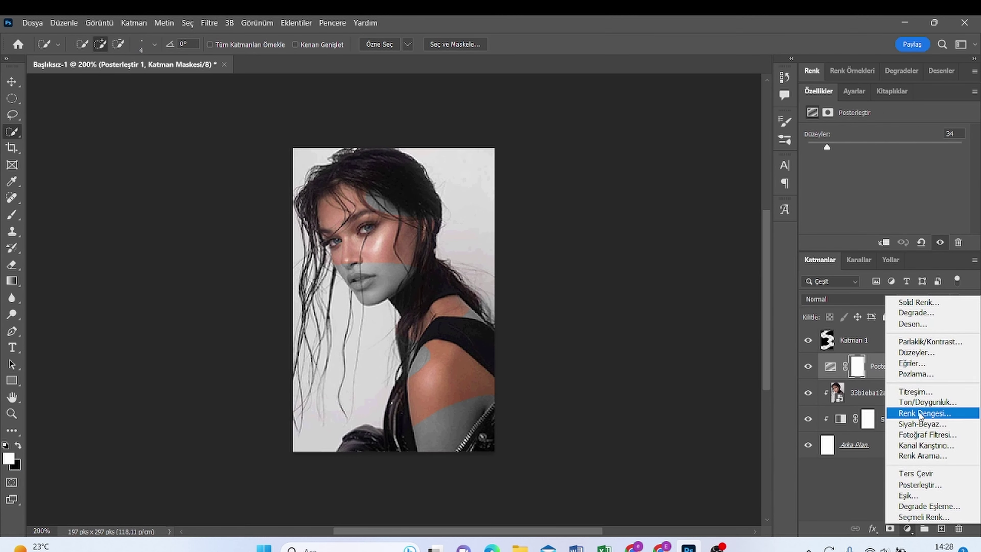
click(922, 434)
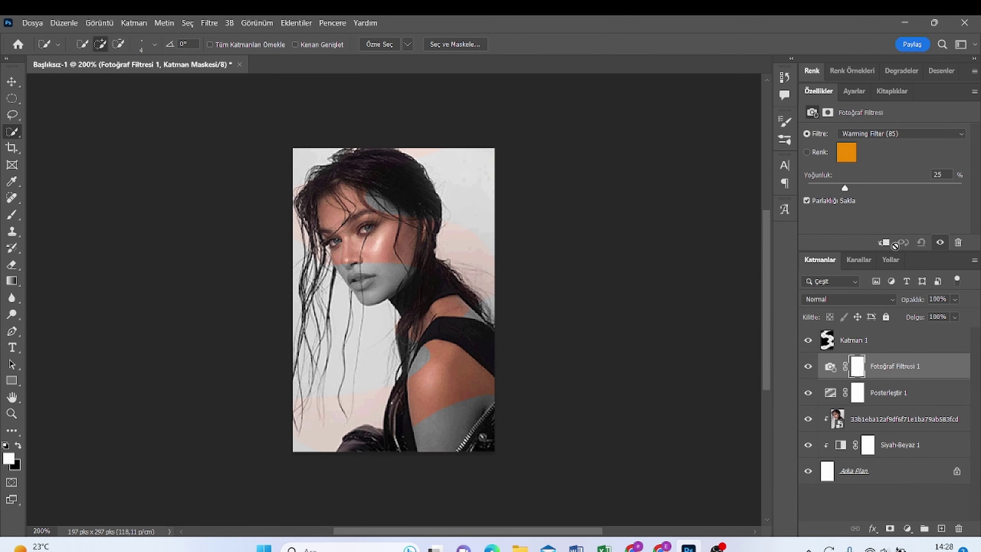
key(ctrl+z)
click(907, 528)
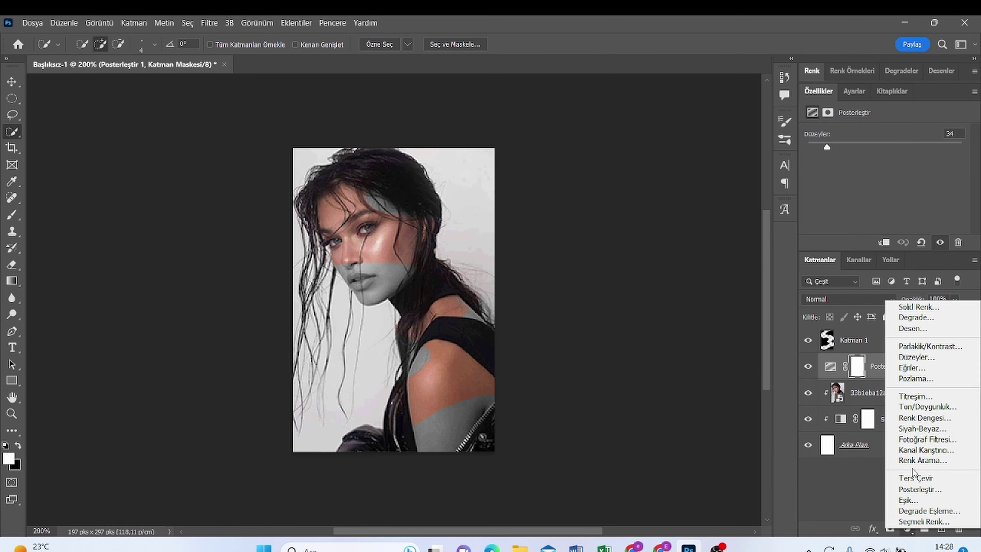
click(916, 449)
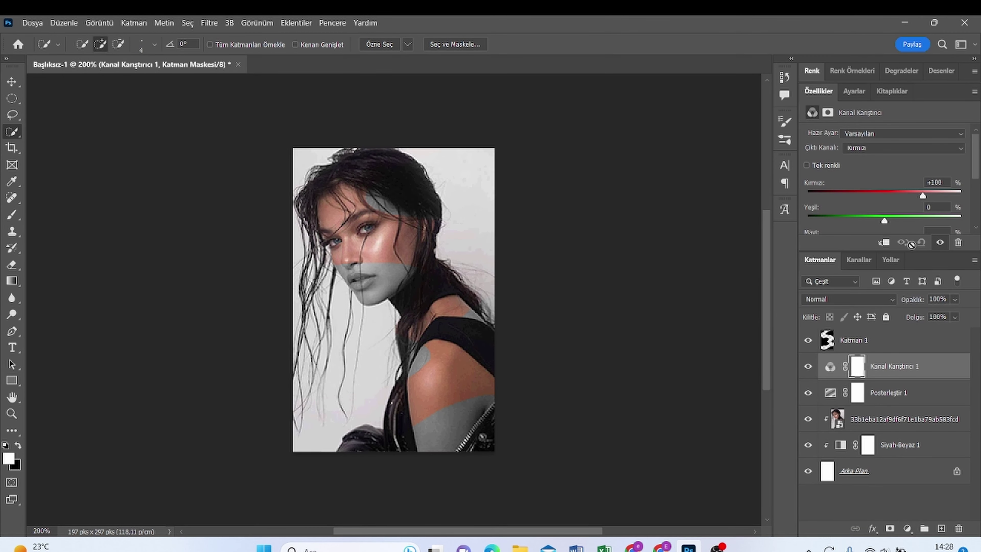
key(ctrl+z)
Step: Undo another Exposure trial and add a Renk Arama (Color Lookup) layer above Posterleştir 1
click(907, 528)
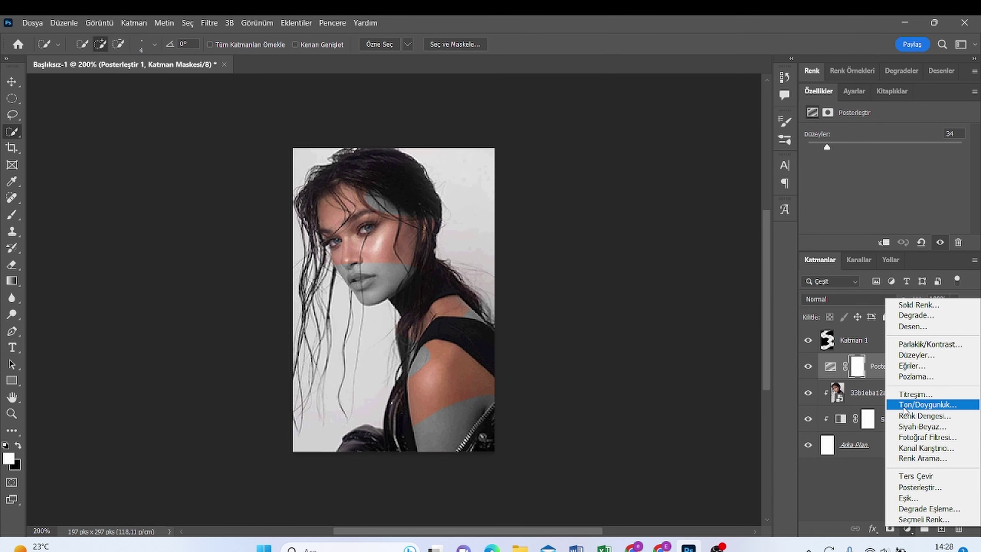
click(916, 377)
key(ctrl+z)
click(907, 528)
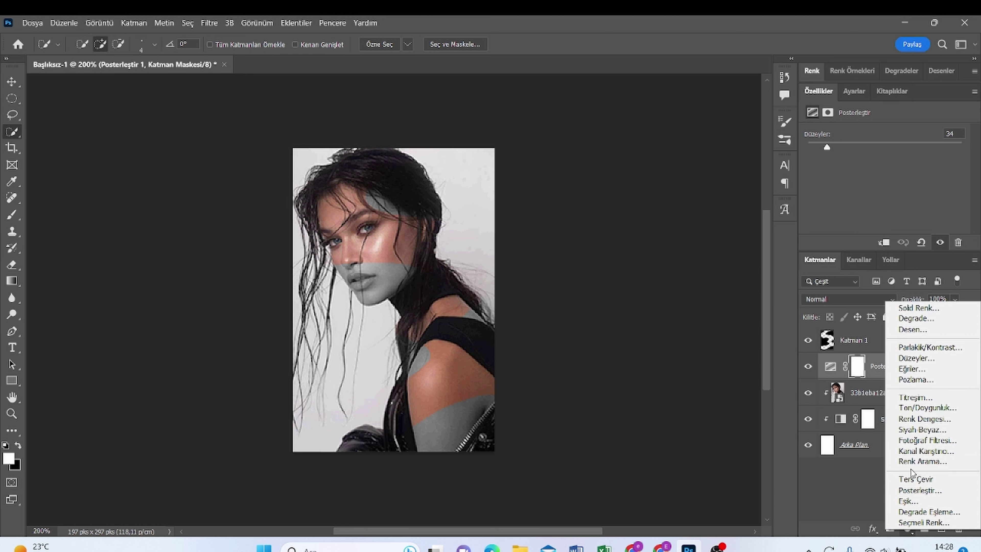
click(916, 461)
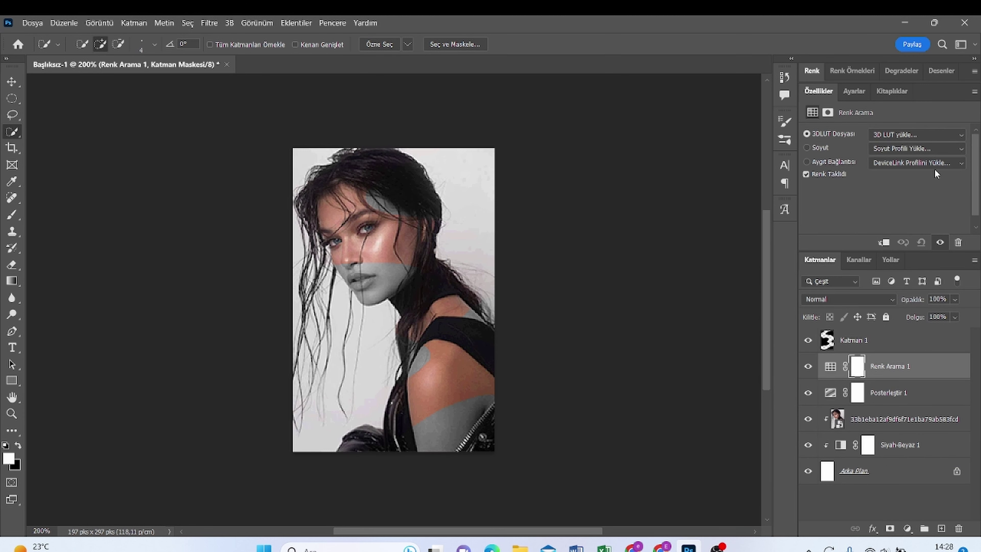
Step: Load Moonlight.3DL as the 3D LUT on Renk Arama 1 for a dark blue tint
click(961, 137)
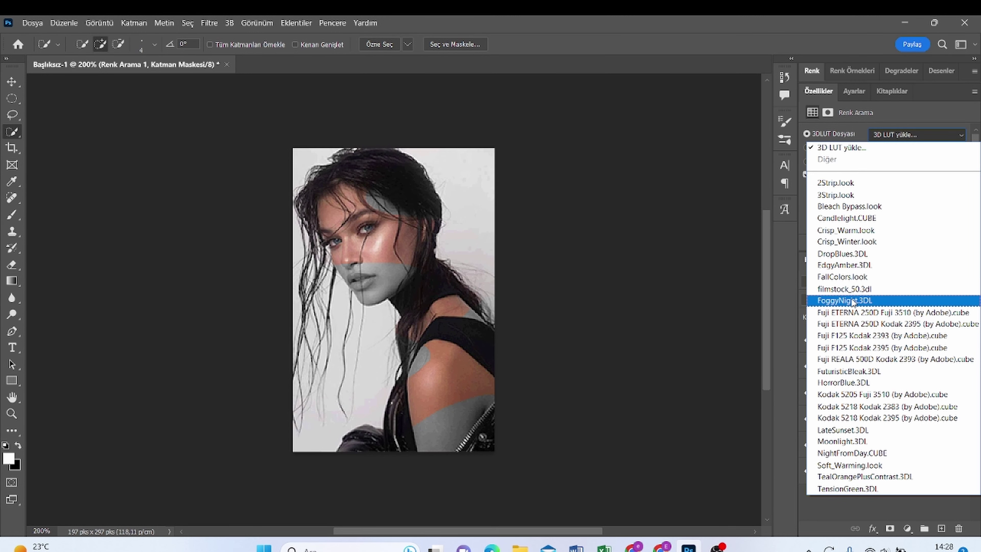
click(827, 441)
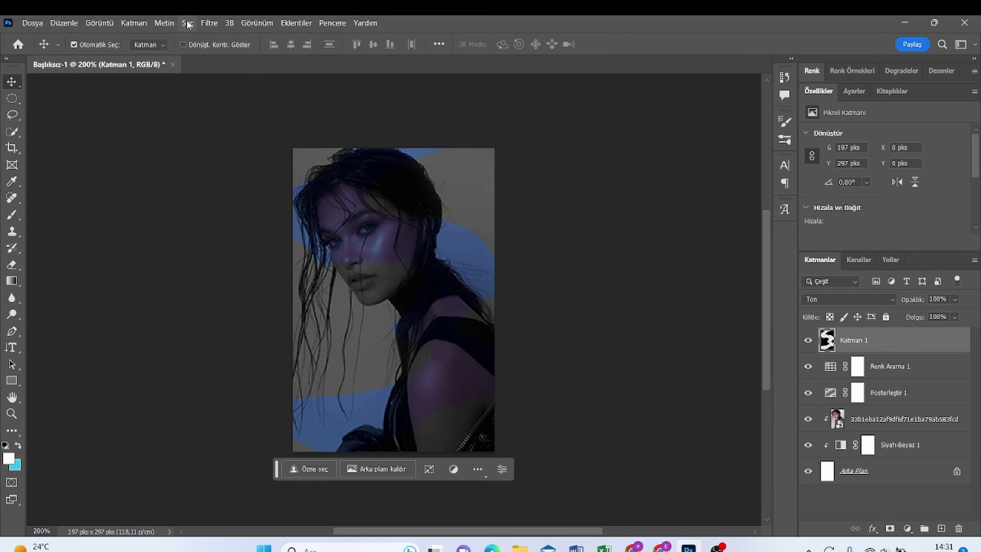
Step: Apply a Burgu (Twirl) filter to Katman 1's waves at an angle of about -232°
click(209, 24)
mouse_move(229, 202)
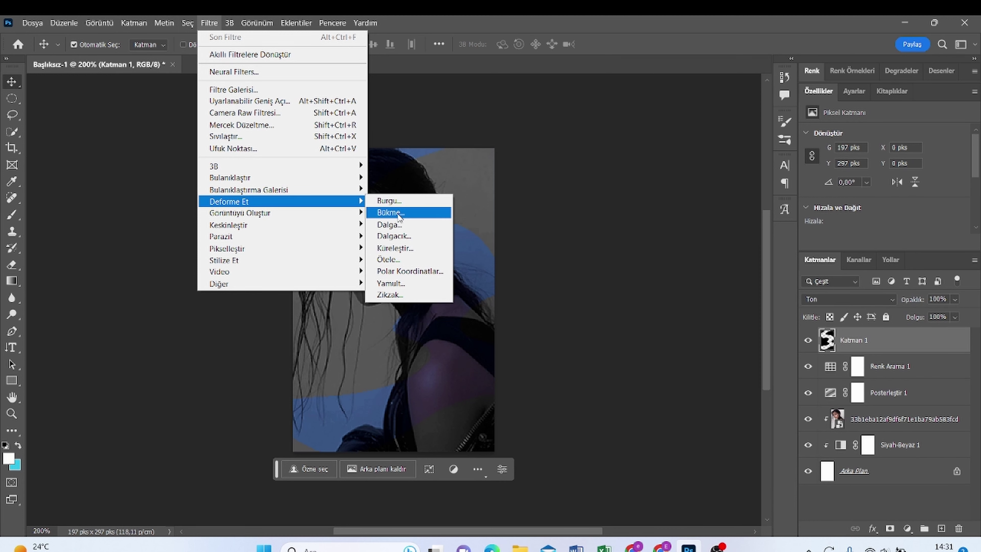
click(388, 201)
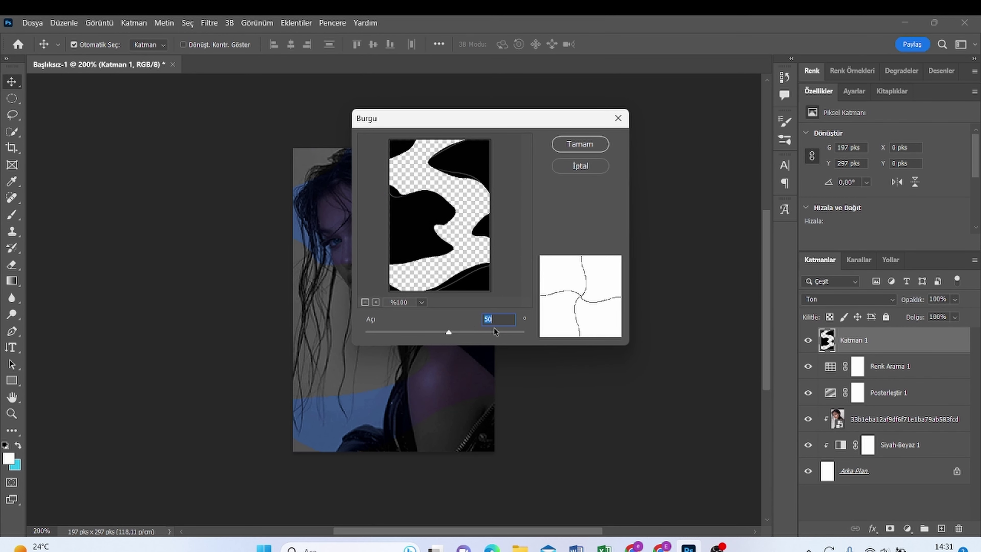
drag(443, 331, 433, 332)
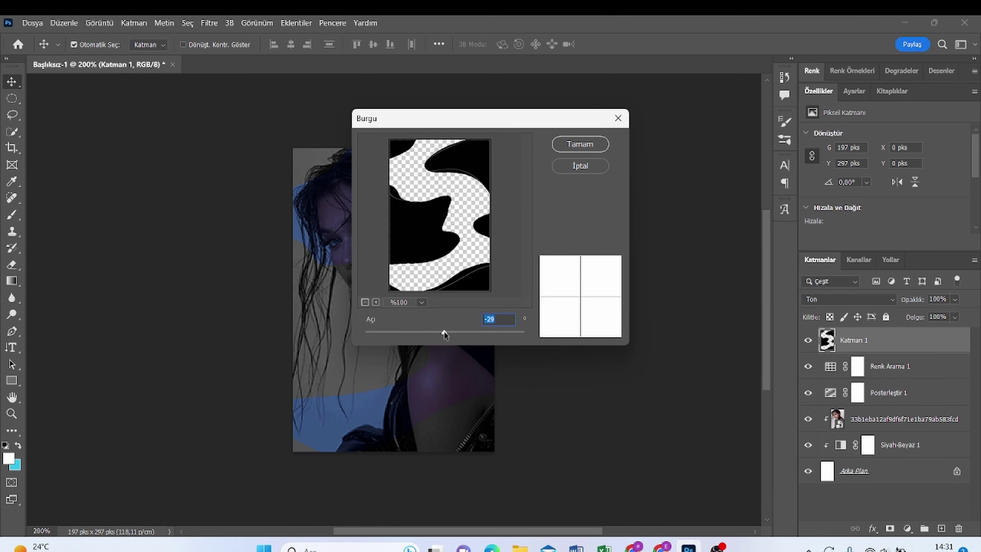
drag(503, 124, 633, 117)
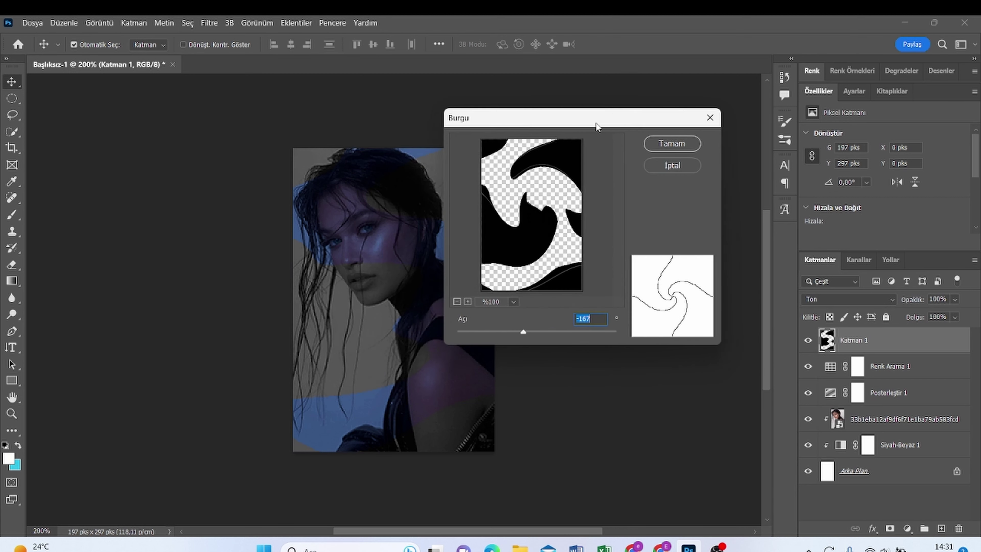
drag(555, 328, 554, 326)
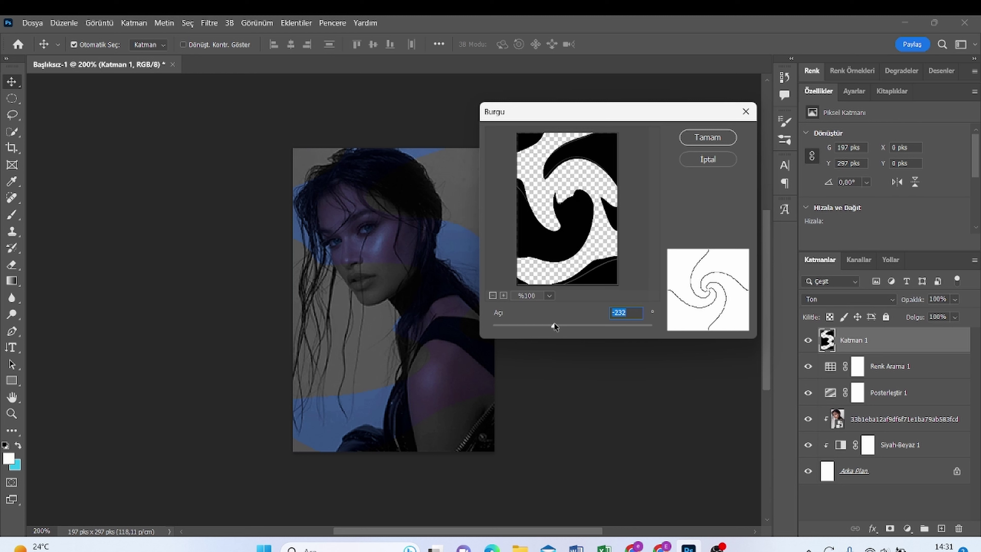
click(718, 137)
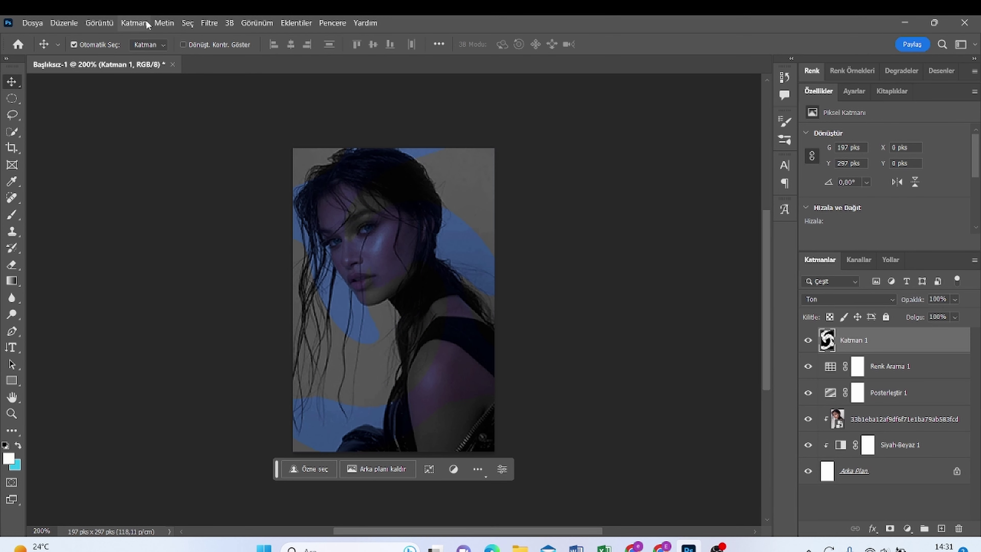
Step: Run Akıllı Bulanıklaştır (Smart Blur) on Katman 1 with radius 10,5 and raised threshold
click(209, 22)
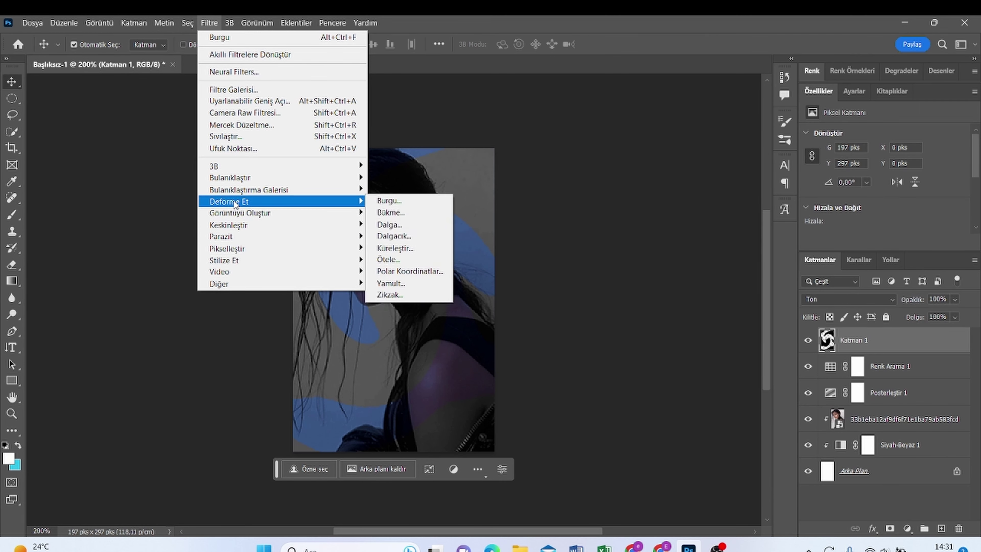
mouse_move(245, 177)
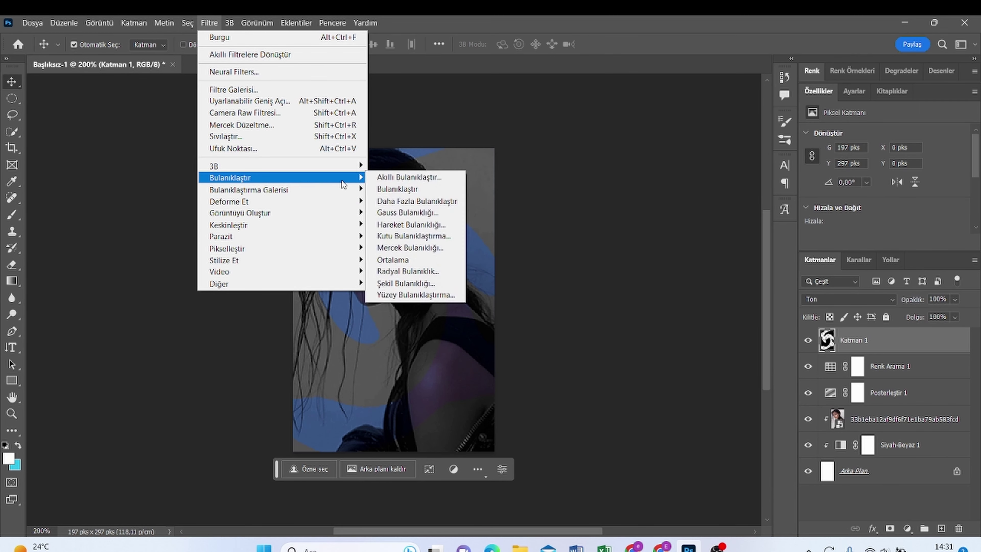
click(402, 178)
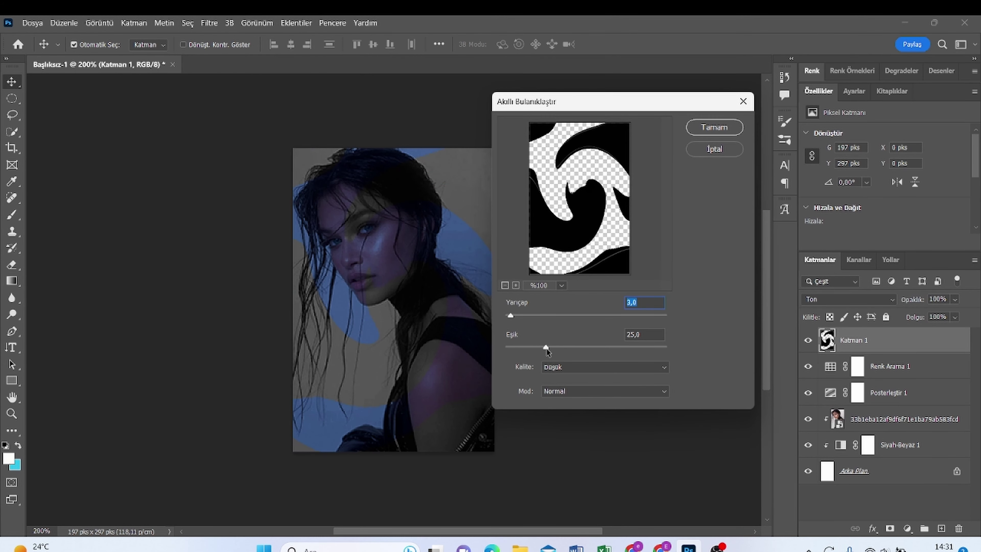
mouse_move(545, 347)
mouse_down()
mouse_move(555, 347)
mouse_move(533, 349)
mouse_up()
click(511, 313)
click(712, 128)
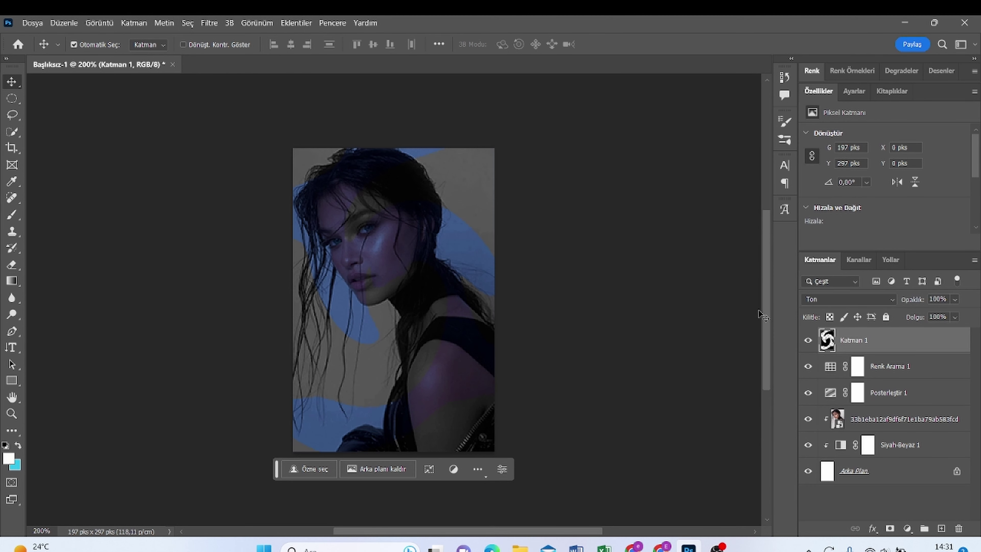
Step: Add a Kanal Karıştırıcı (Channel Mixer) layer with red output at Red +67, Green -5
click(907, 528)
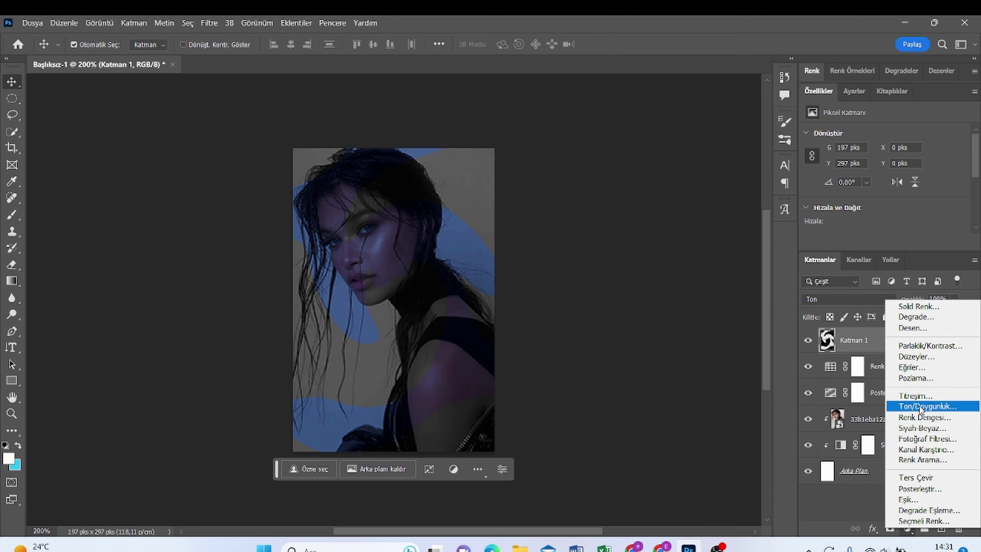
click(924, 450)
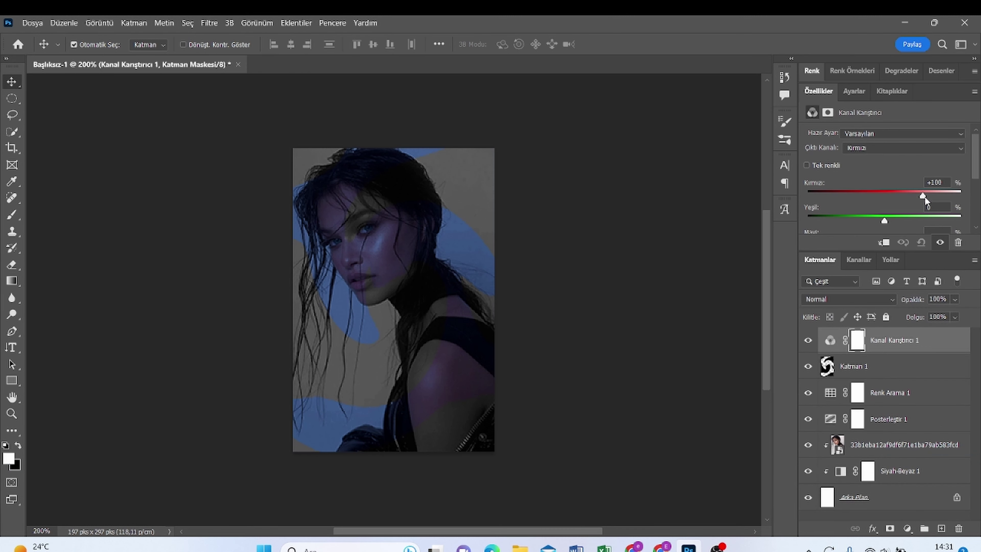
drag(925, 196, 915, 196)
mouse_move(884, 221)
mouse_down()
mouse_move(874, 221)
mouse_move(882, 221)
mouse_up()
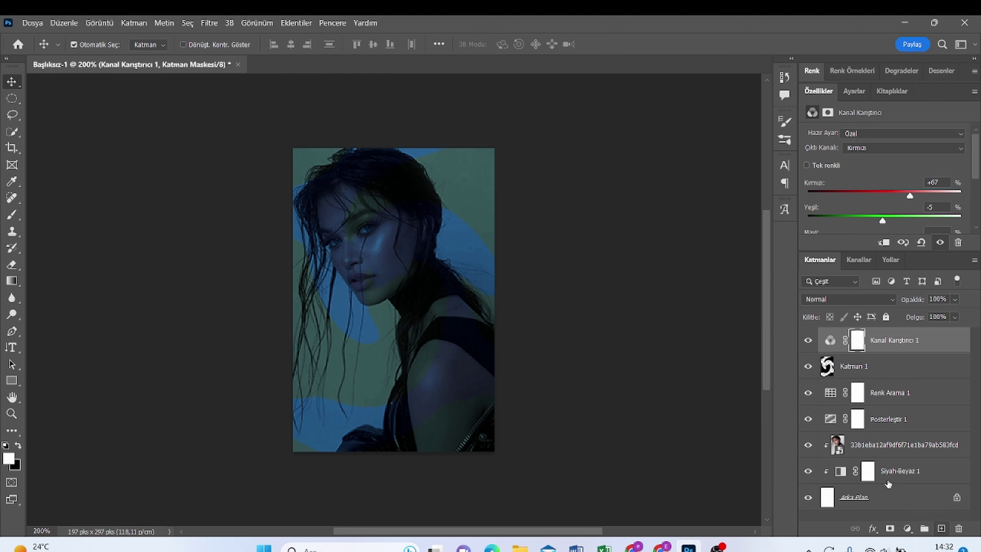